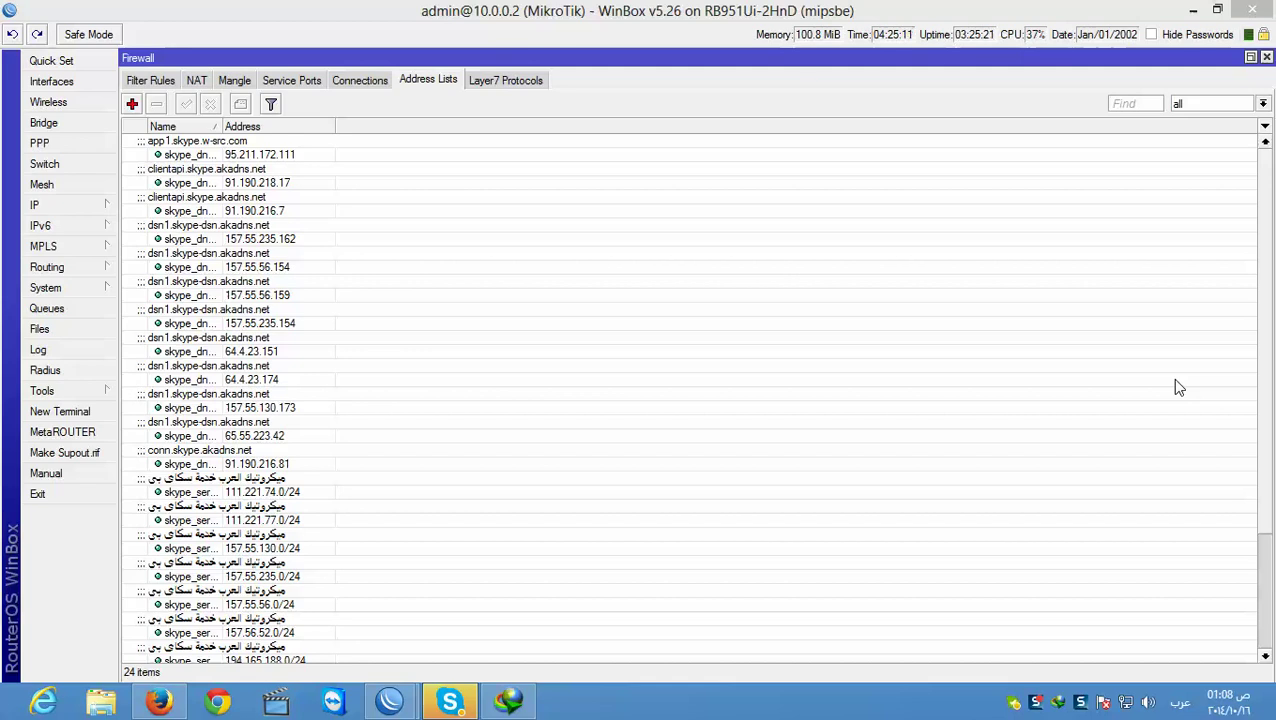
Bring up Skype, close its window and quit the program completely
{"action": "left_click", "coordinate": [450, 701]}
{"action": "left_click_drag", "start_coordinate": [673, 206], "coordinate": [706, 108]}
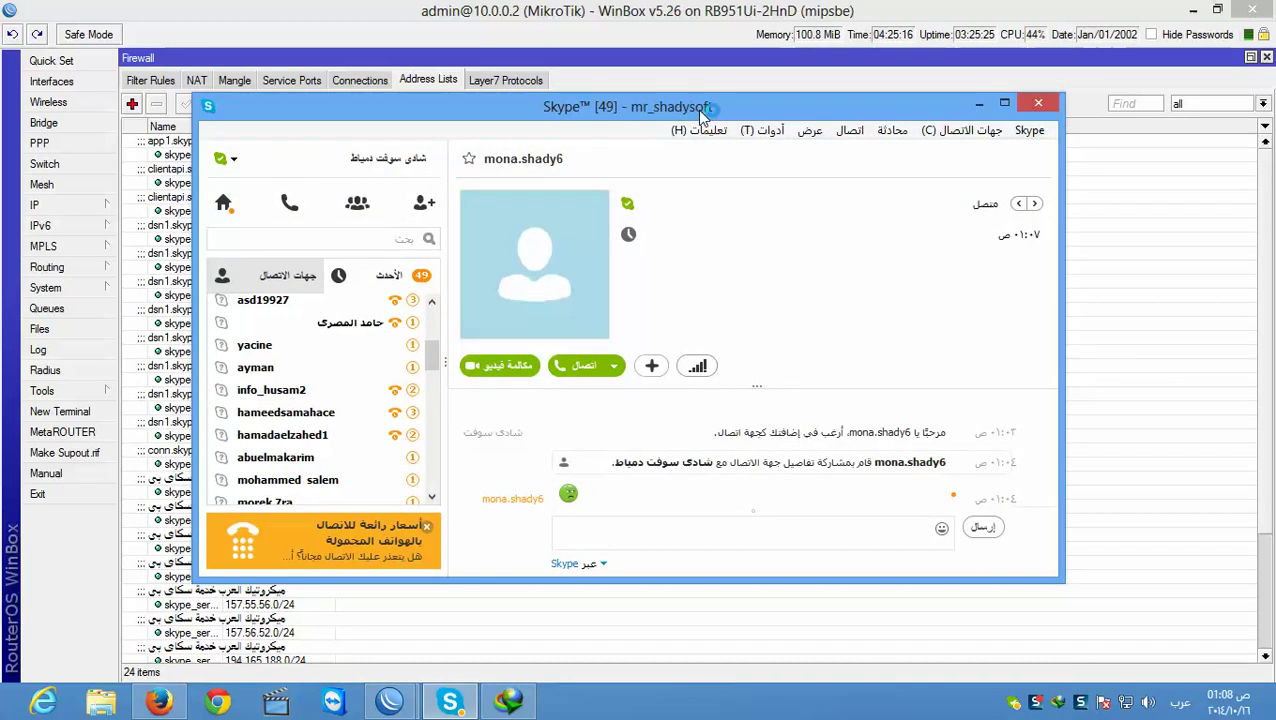
{"action": "left_click", "coordinate": [1038, 103]}
{"action": "right_click", "coordinate": [450, 701]}
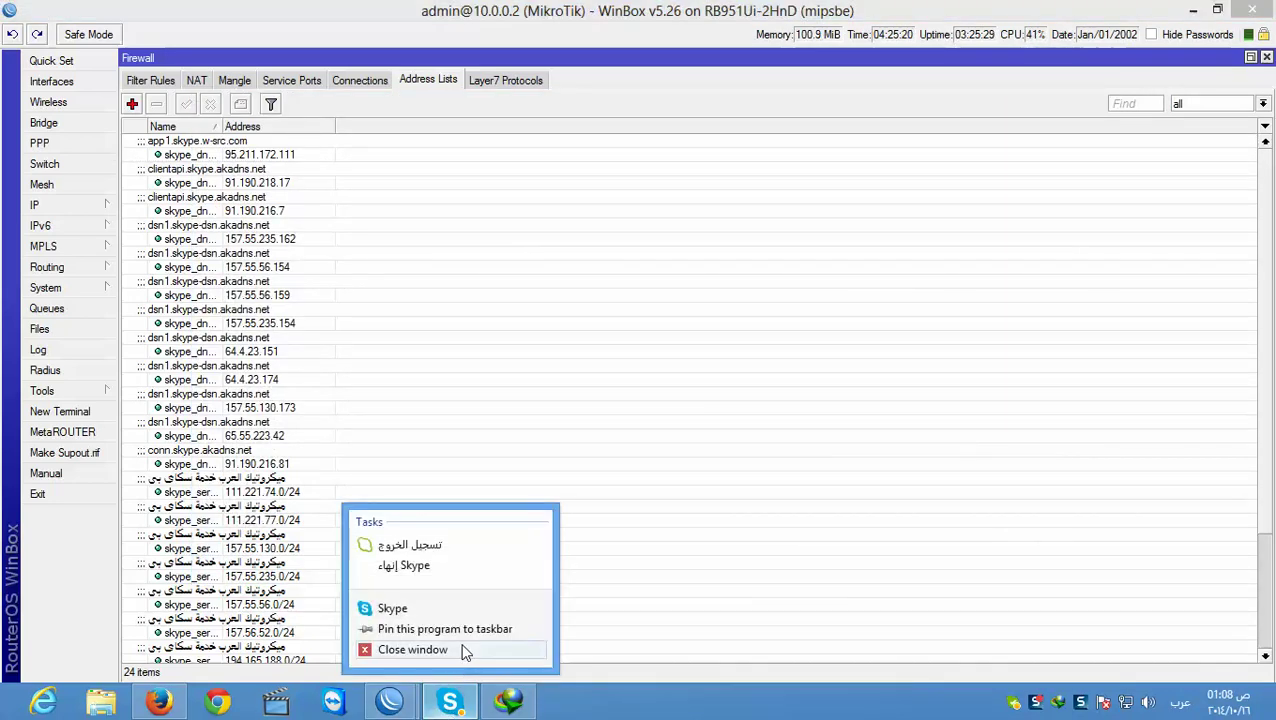
{"action": "left_click", "coordinate": [413, 650]}
{"action": "right_click", "coordinate": [426, 705]}
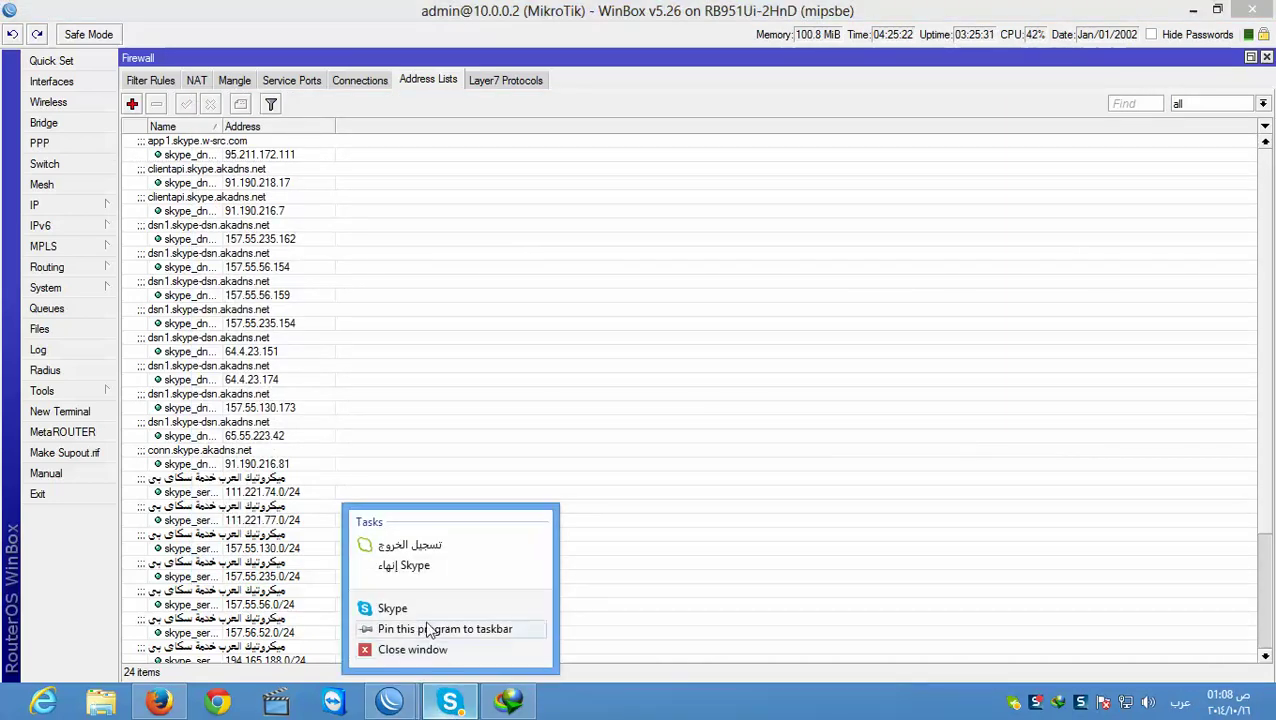
{"action": "left_click", "coordinate": [410, 567]}
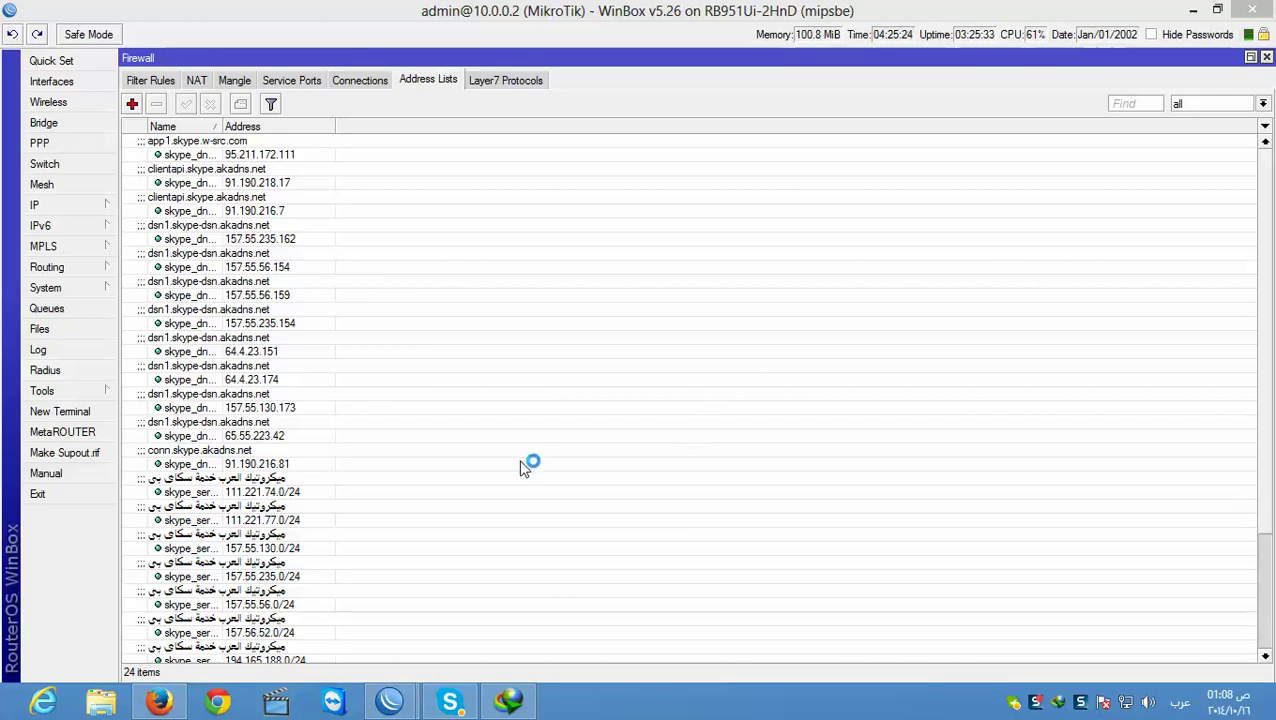
Close all open router configuration windows, including Firewall, Hotspot, Neighbor List, Mesh, Switch and Wireless Tables
{"action": "left_click", "coordinate": [1266, 57]}
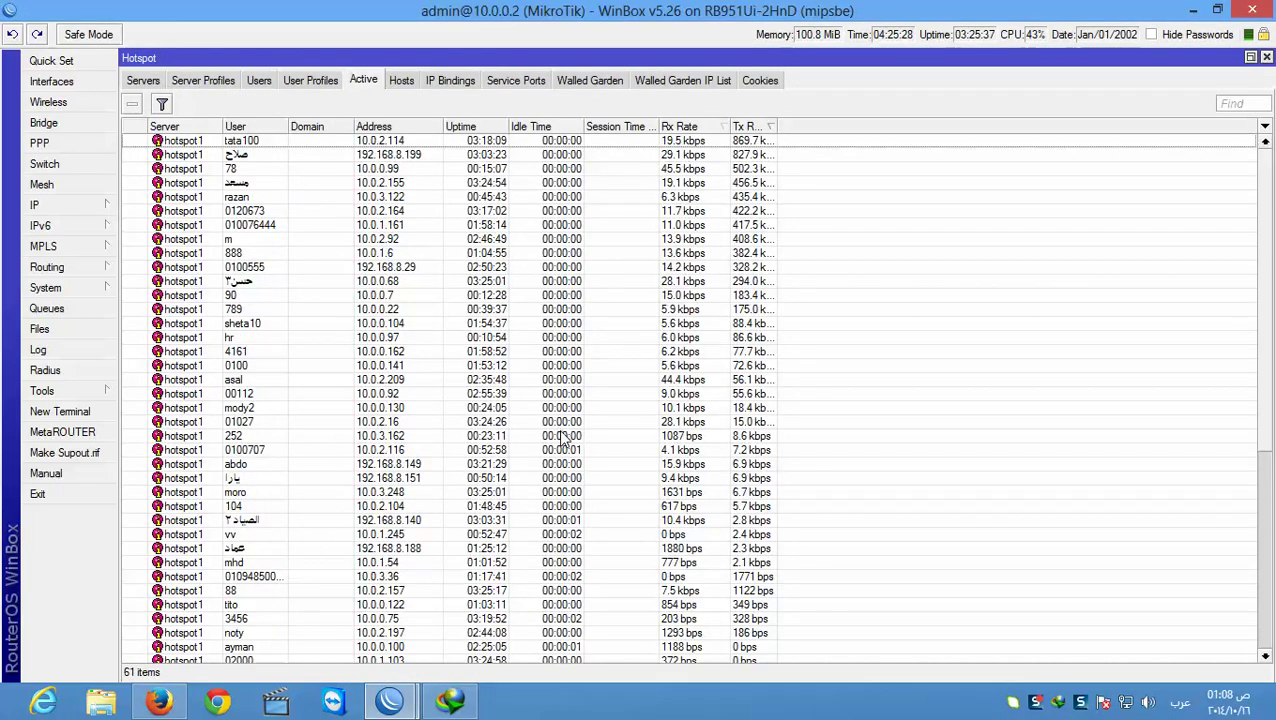
{"action": "left_click", "coordinate": [1266, 57]}
{"action": "left_click", "coordinate": [1266, 57]}
{"action": "left_click", "coordinate": [1266, 57]}
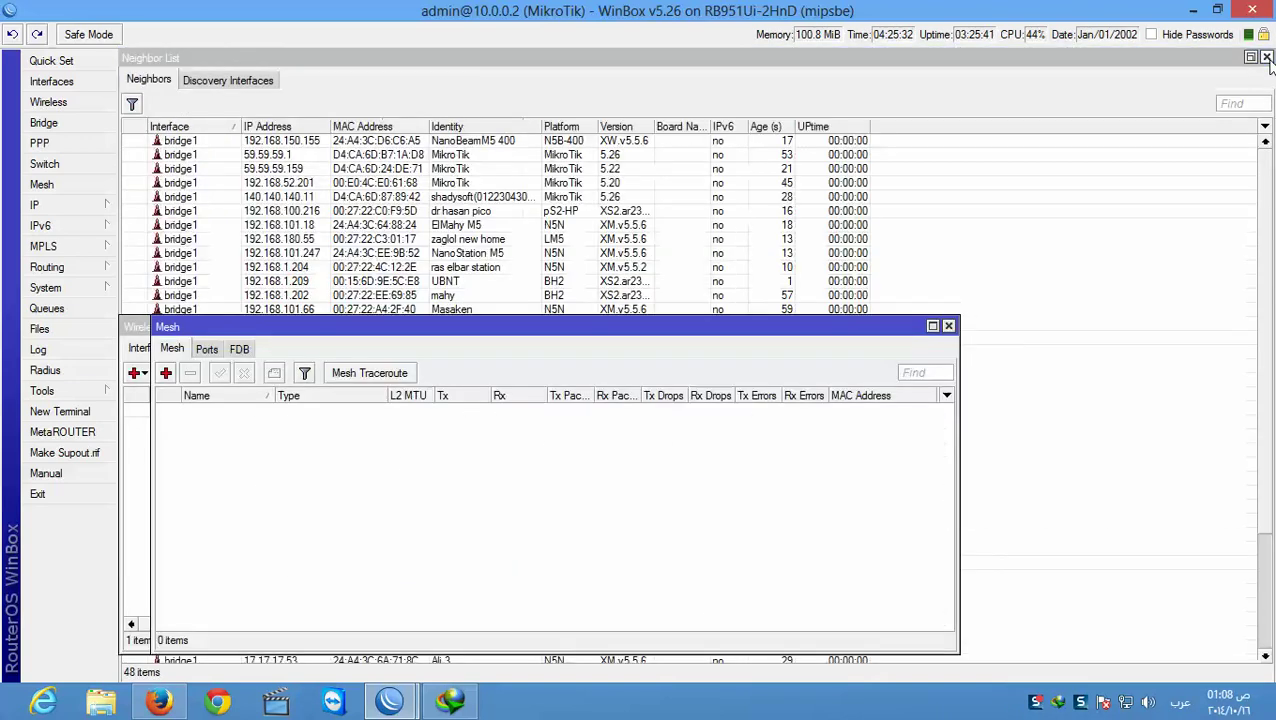
{"action": "left_click", "coordinate": [1266, 57]}
{"action": "left_click", "coordinate": [949, 327]}
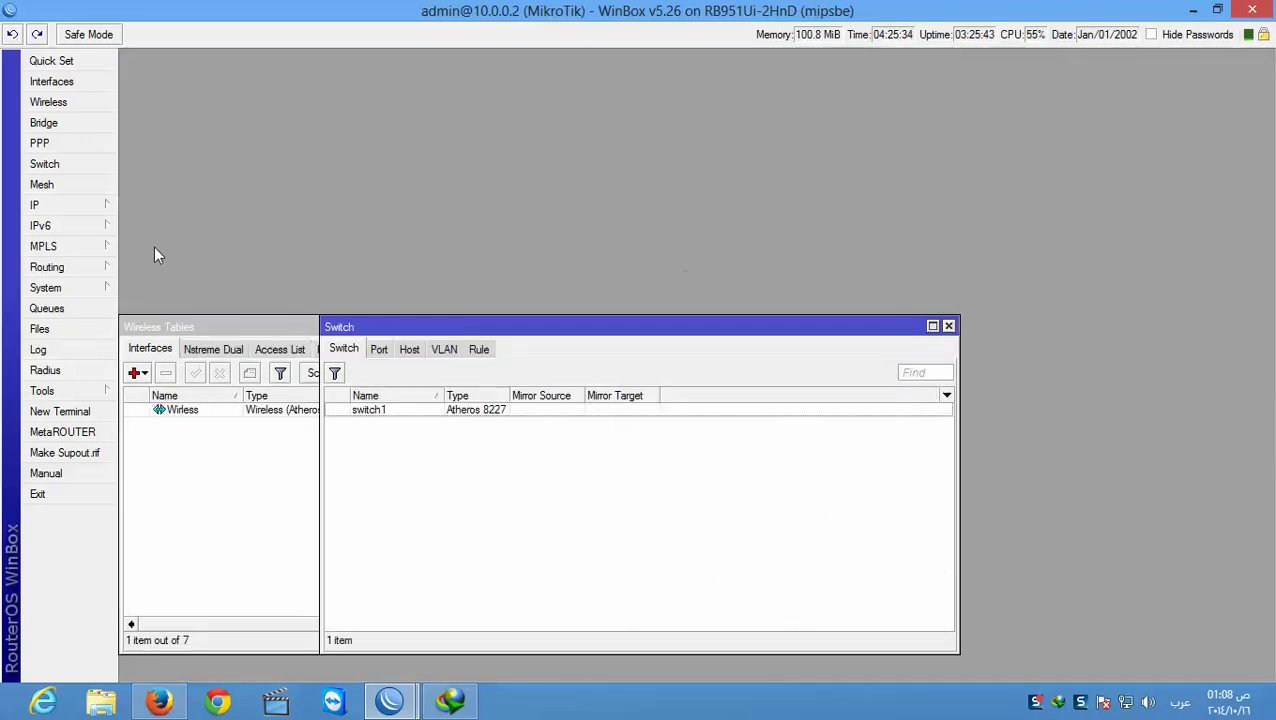
{"action": "left_click", "coordinate": [948, 327]}
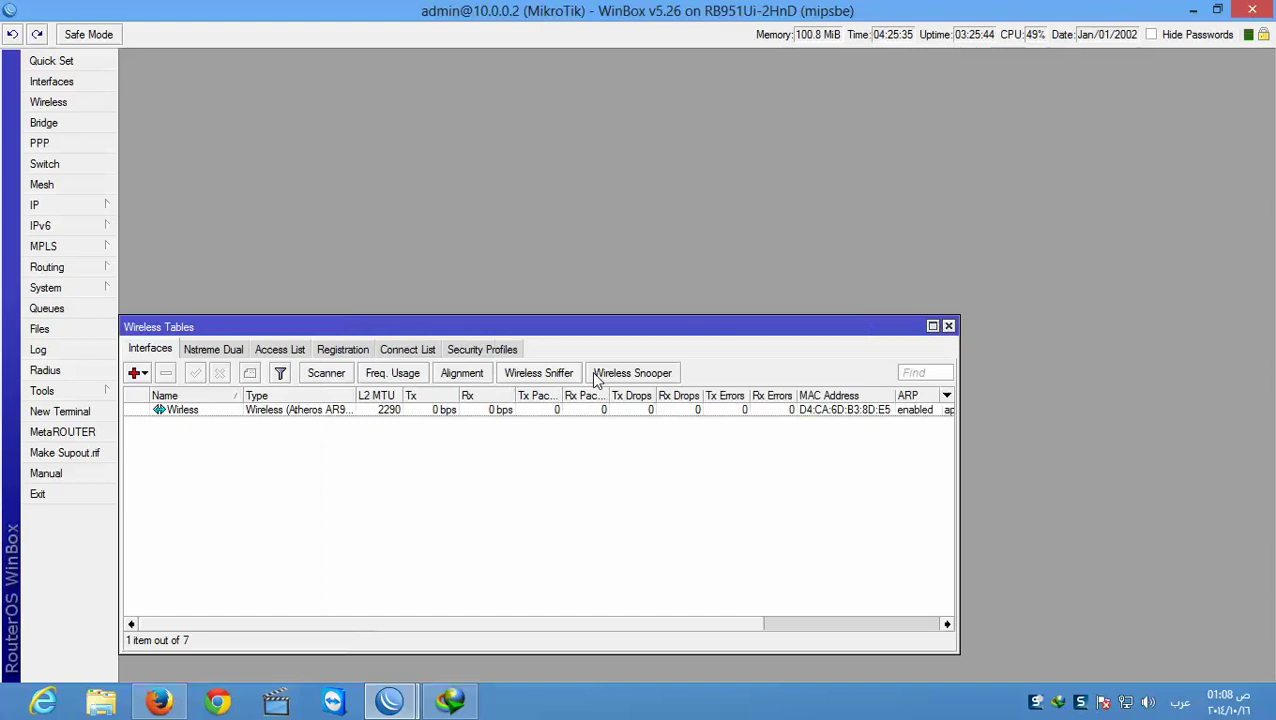
{"action": "left_click", "coordinate": [949, 327]}
Open the firewall's address lists and go through the Skype server address ranges at the end
{"action": "left_click", "coordinate": [50, 207]}
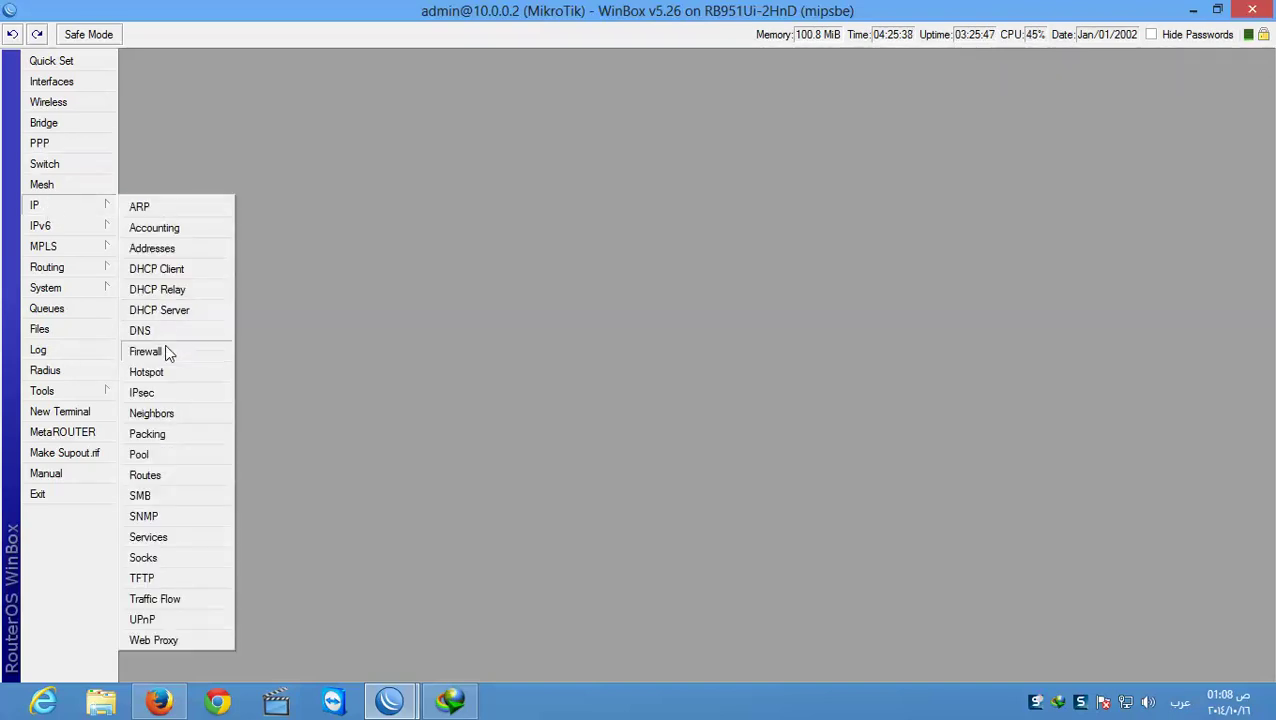
{"action": "left_click", "coordinate": [163, 352]}
{"action": "left_click", "coordinate": [152, 82]}
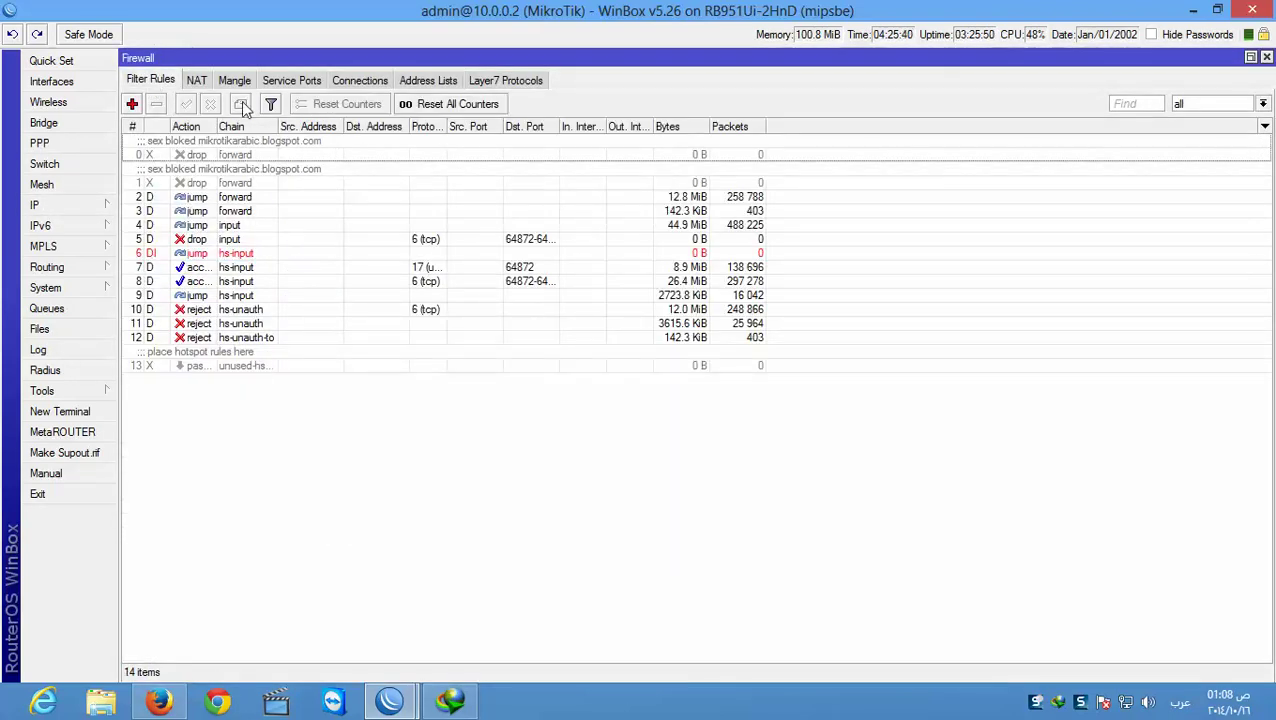
{"action": "left_click", "coordinate": [425, 82]}
{"action": "scroll", "coordinate": [447, 439], "scroll_direction": "down", "scroll_amount": 4}
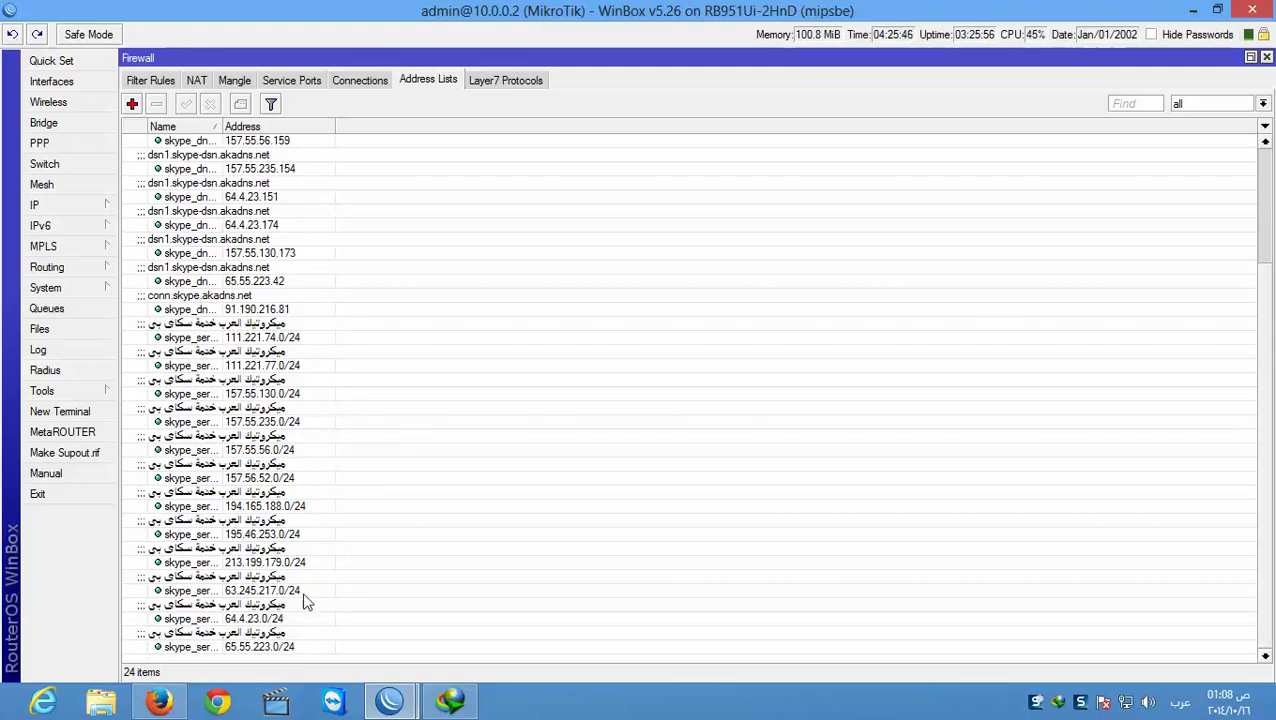
{"action": "left_click", "coordinate": [248, 640]}
{"action": "left_click", "coordinate": [230, 614]}
{"action": "left_click", "coordinate": [229, 591]}
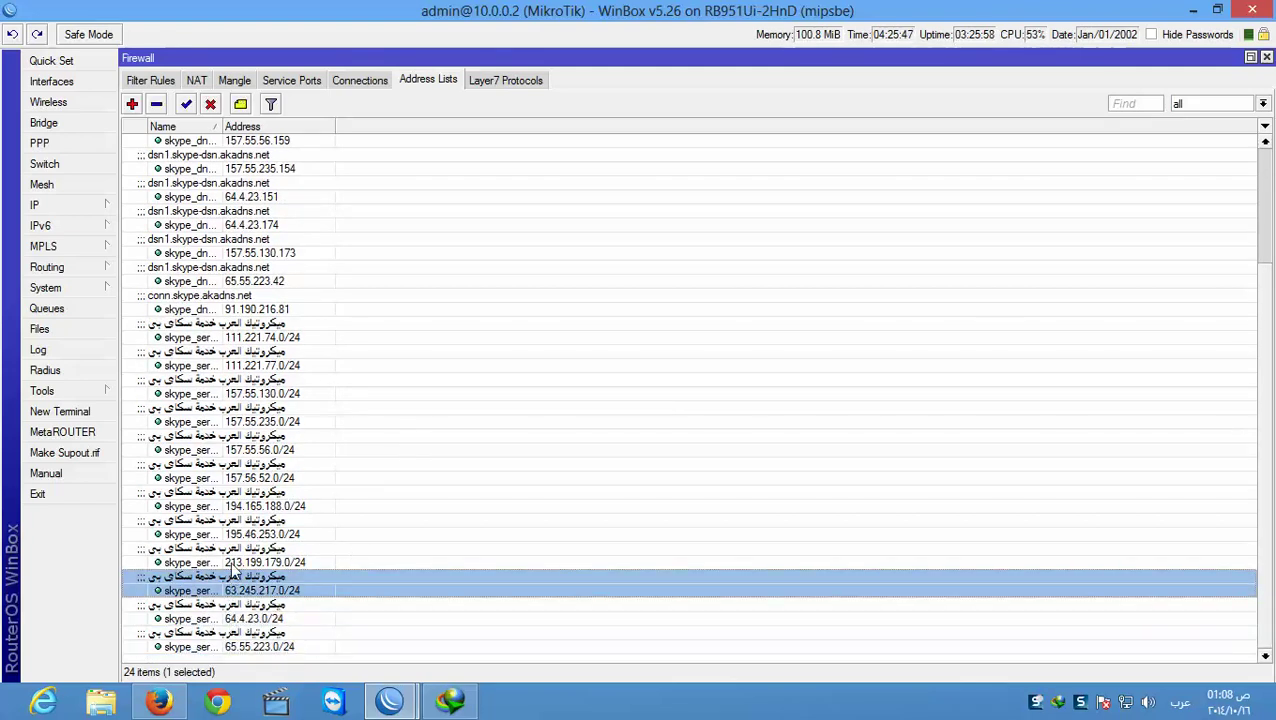
{"action": "left_click", "coordinate": [235, 562]}
{"action": "left_click", "coordinate": [240, 533]}
{"action": "left_click", "coordinate": [258, 420]}
{"action": "left_click", "coordinate": [268, 338]}
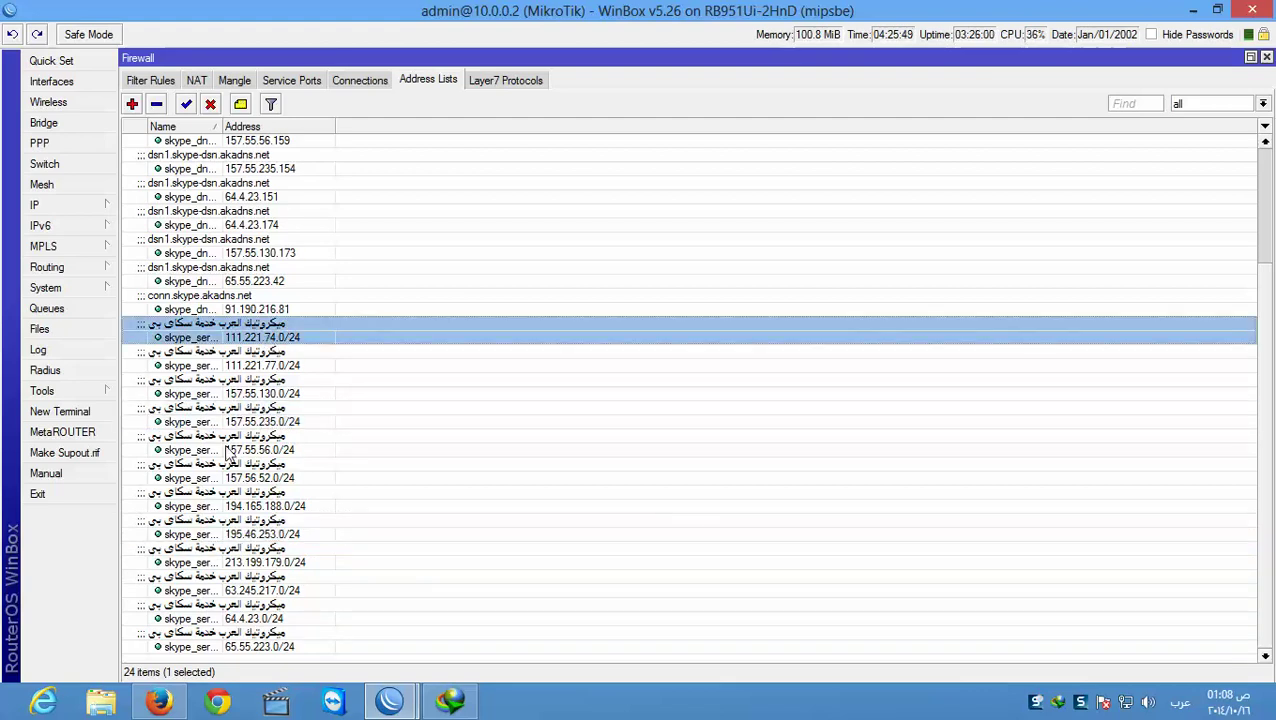
Review the source address list and packet-mark action of the Skype prerouting mangle rule, then close the rule
{"action": "left_click", "coordinate": [40, 206]}
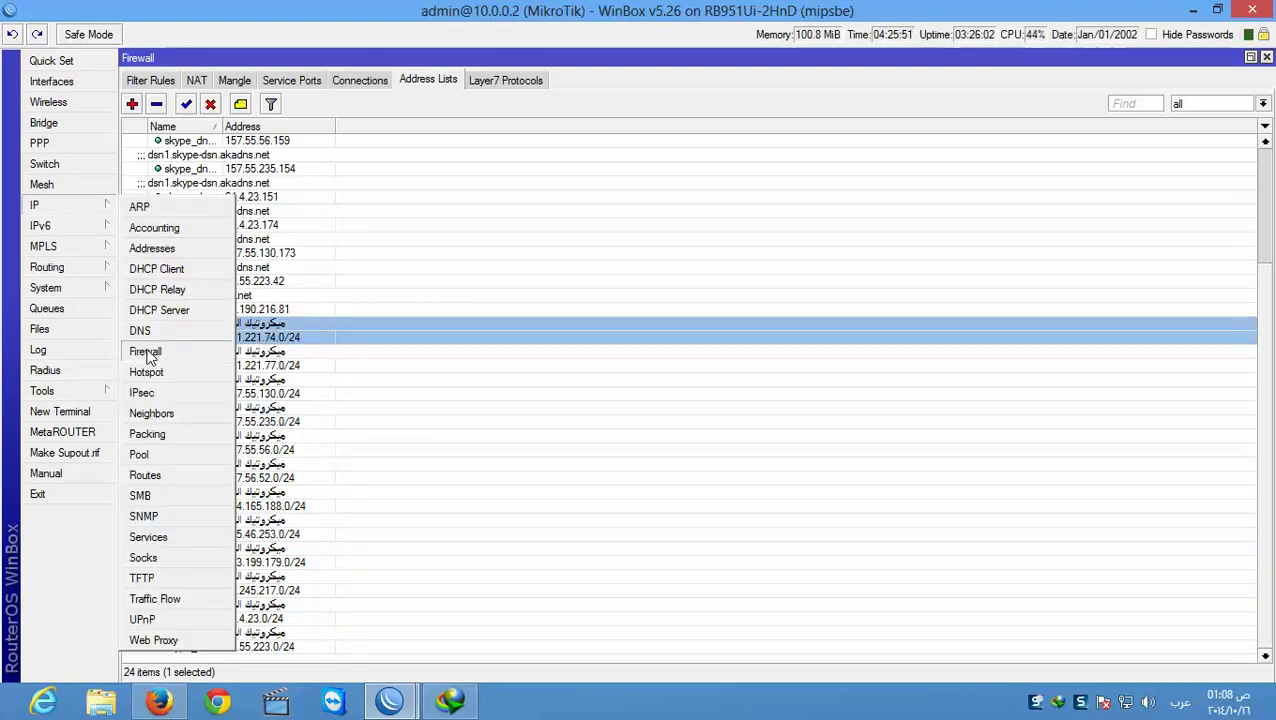
{"action": "left_click", "coordinate": [241, 80]}
{"action": "left_click", "coordinate": [259, 158]}
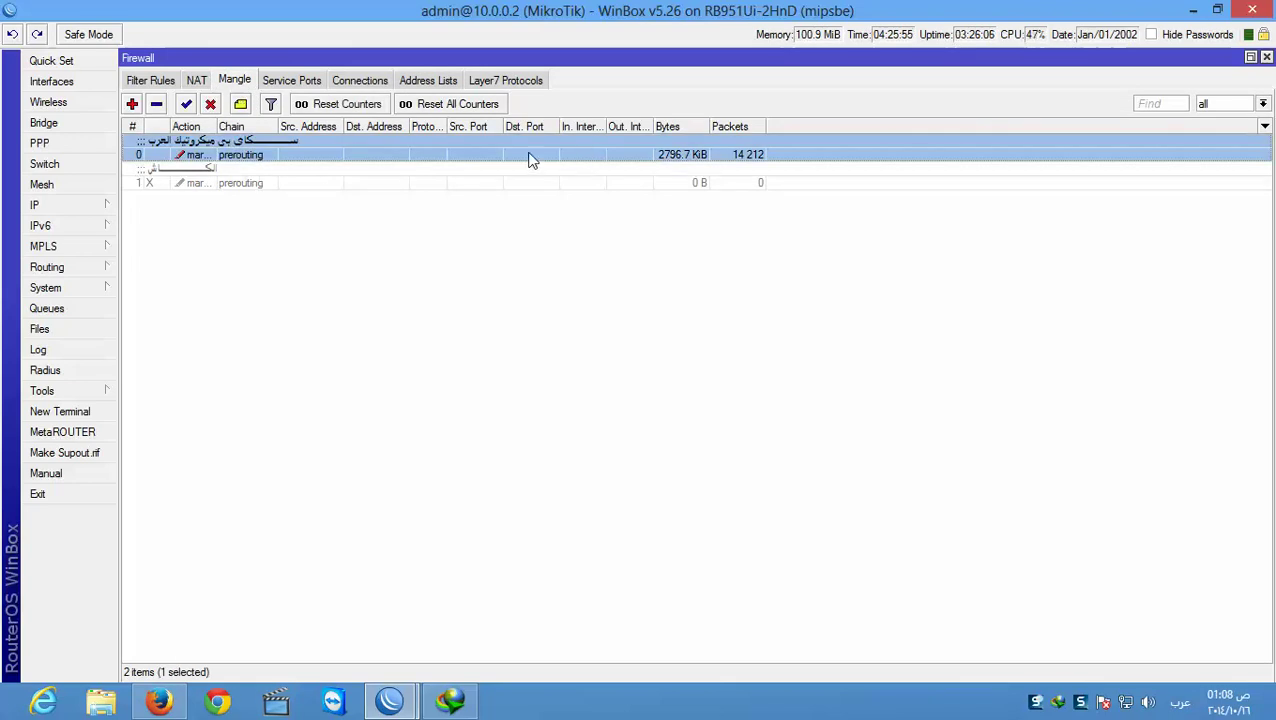
{"action": "double_click", "coordinate": [331, 157]}
{"action": "left_click", "coordinate": [492, 114]}
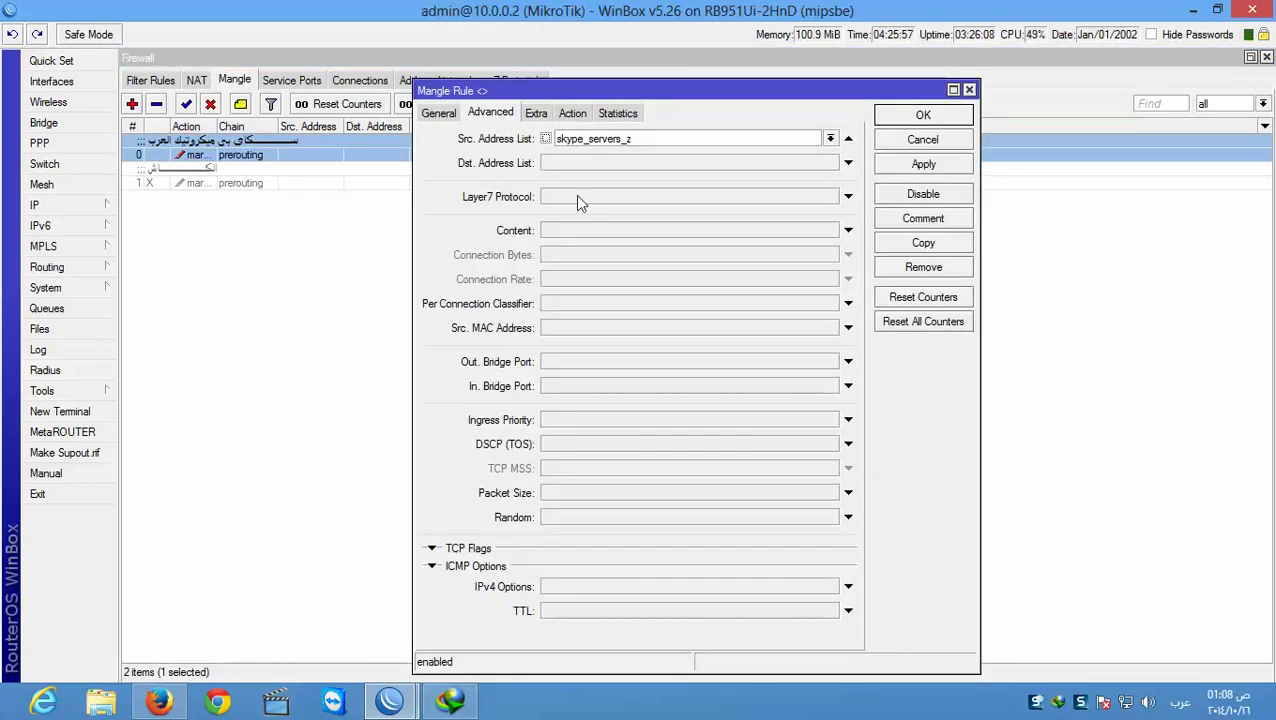
{"action": "left_click", "coordinate": [573, 114]}
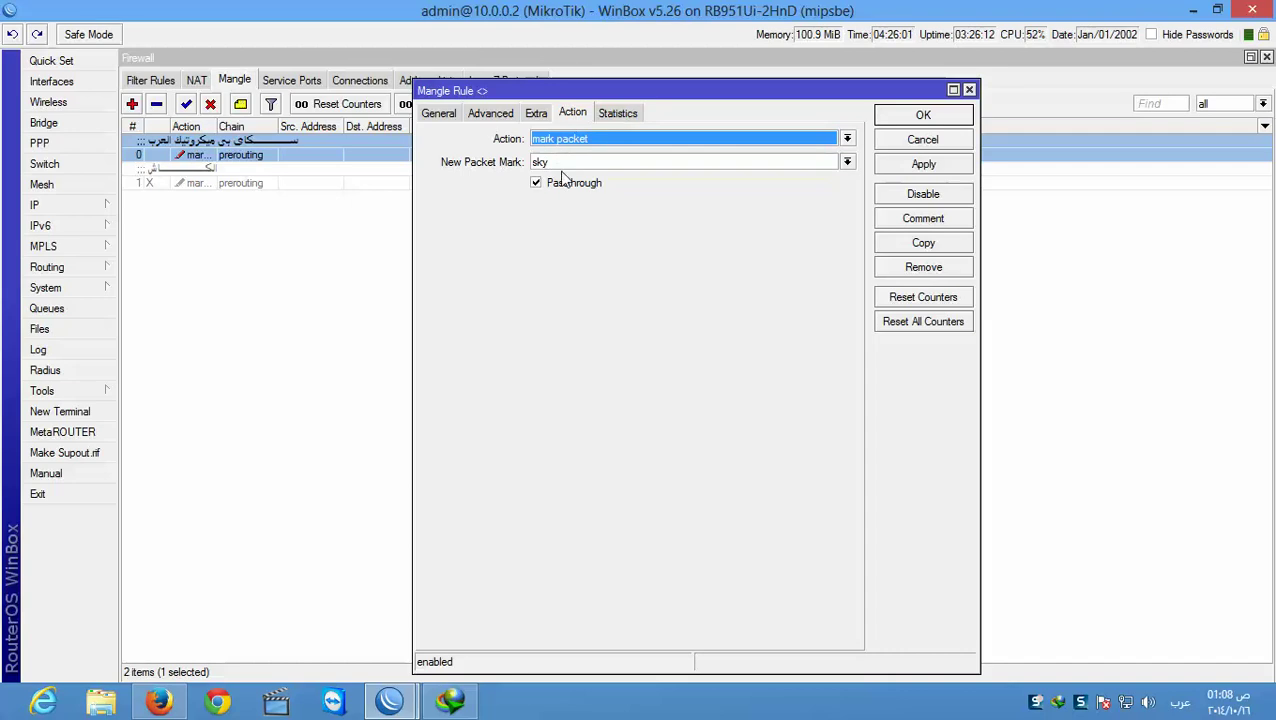
{"action": "left_click", "coordinate": [969, 90]}
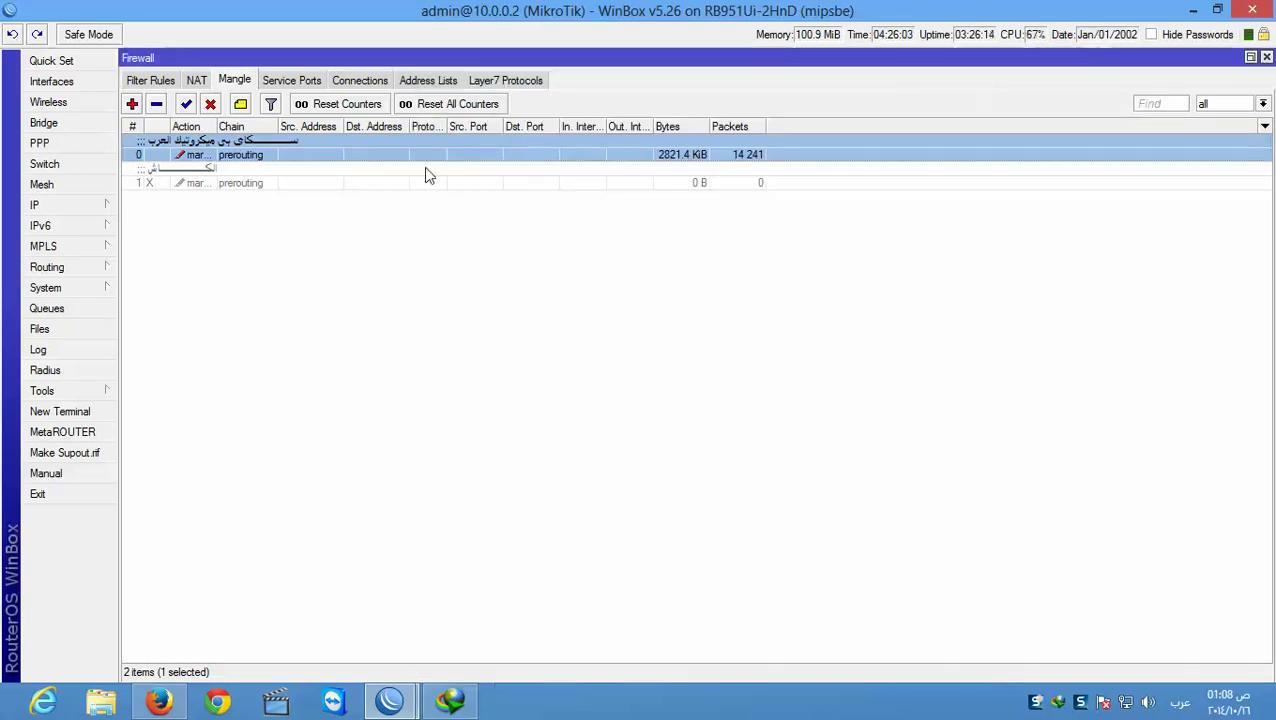
Open the Skype queue in the queue tree, choose sky as its packet mark and save it
{"action": "left_click", "coordinate": [57, 312]}
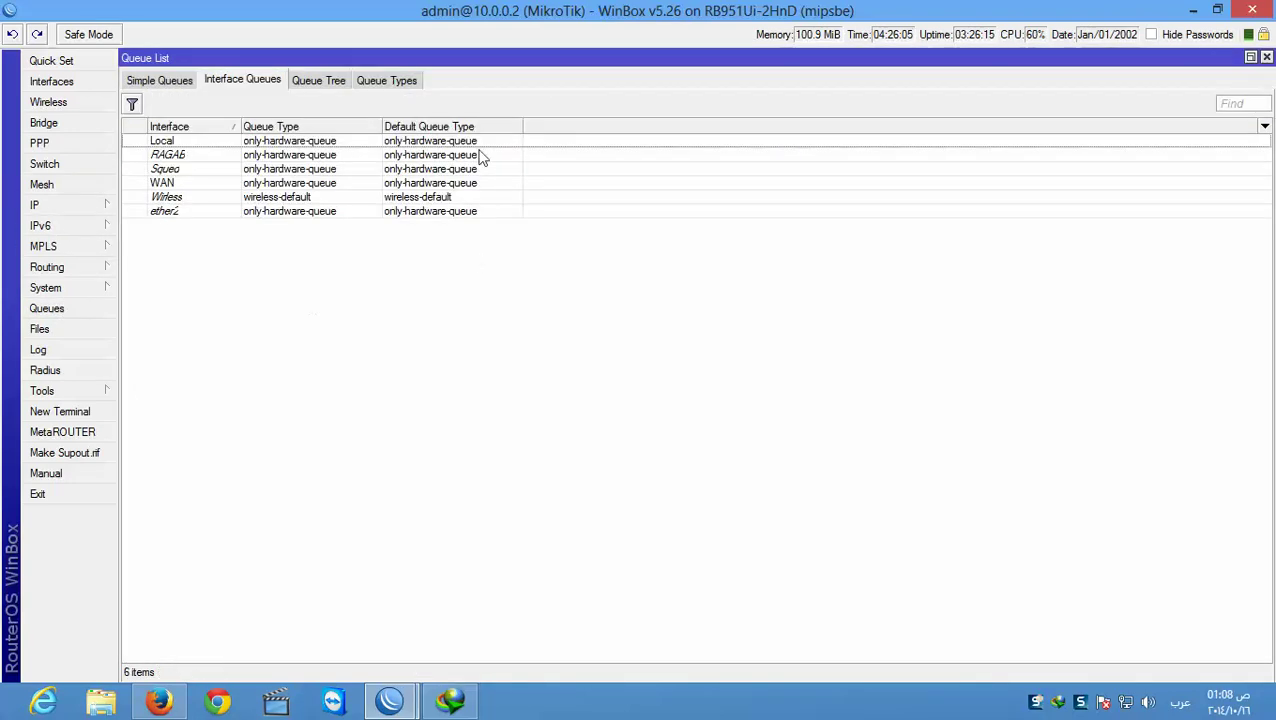
{"action": "left_click", "coordinate": [324, 82]}
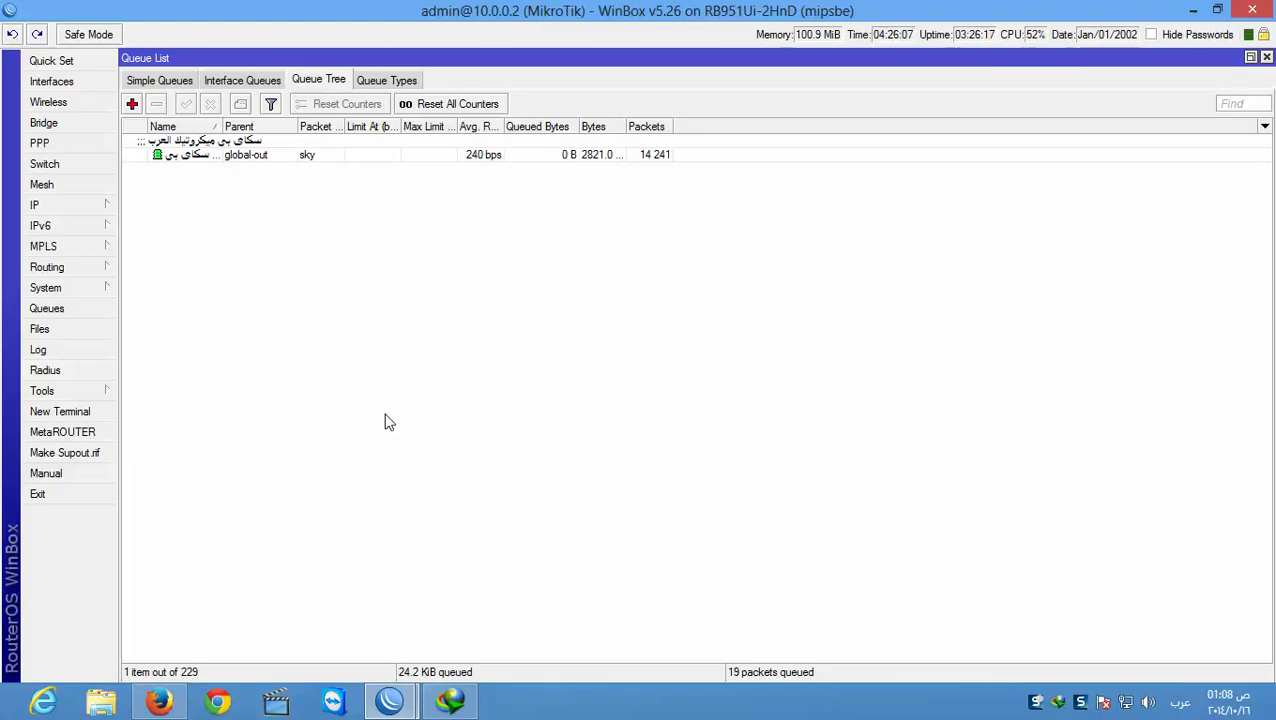
{"action": "left_click", "coordinate": [259, 156]}
{"action": "double_click", "coordinate": [259, 156]}
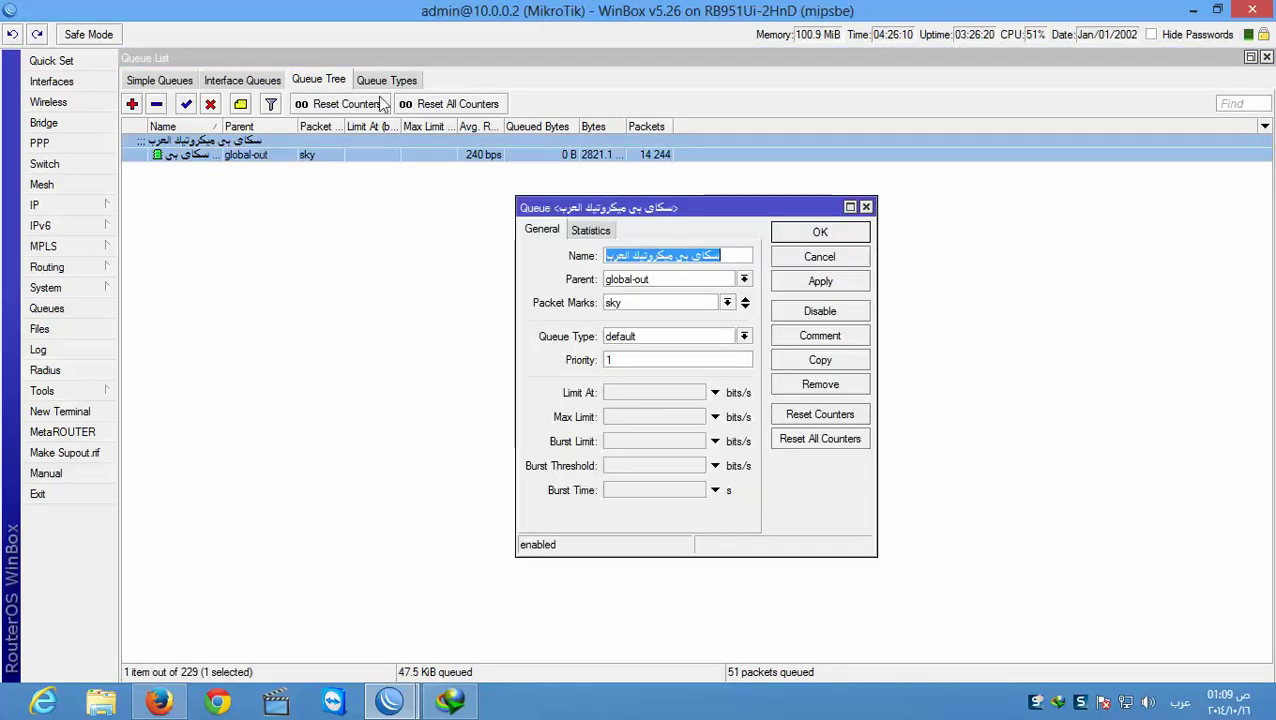
{"action": "left_click", "coordinate": [728, 302]}
{"action": "left_click", "coordinate": [621, 328]}
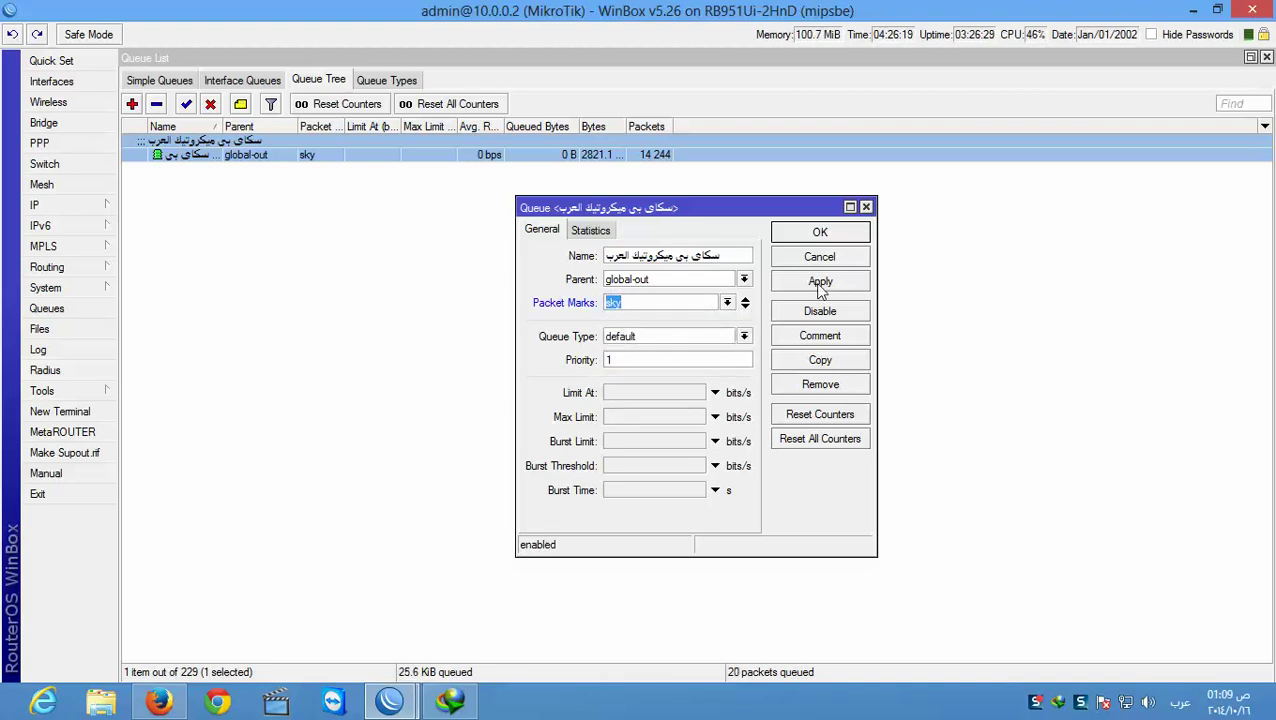
{"action": "left_click", "coordinate": [820, 232]}
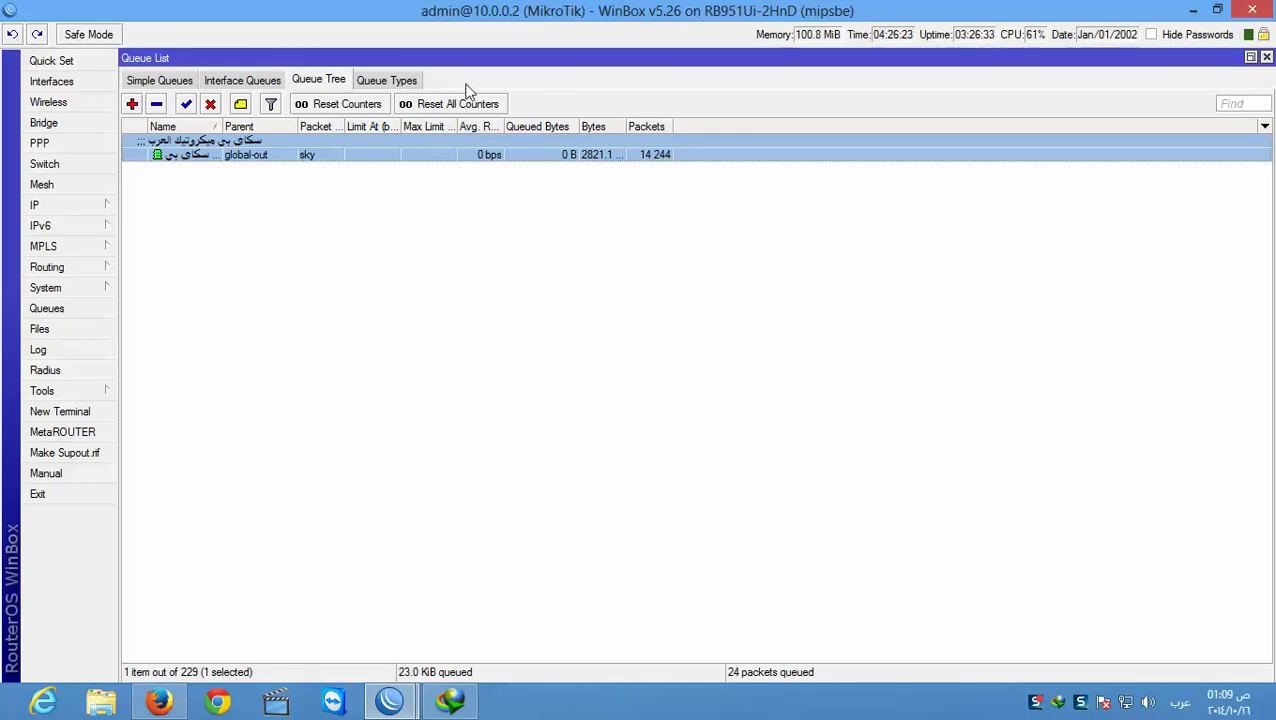
Start a new queue type named sky with kind pcq and a rate of 512k
{"action": "left_click", "coordinate": [395, 84]}
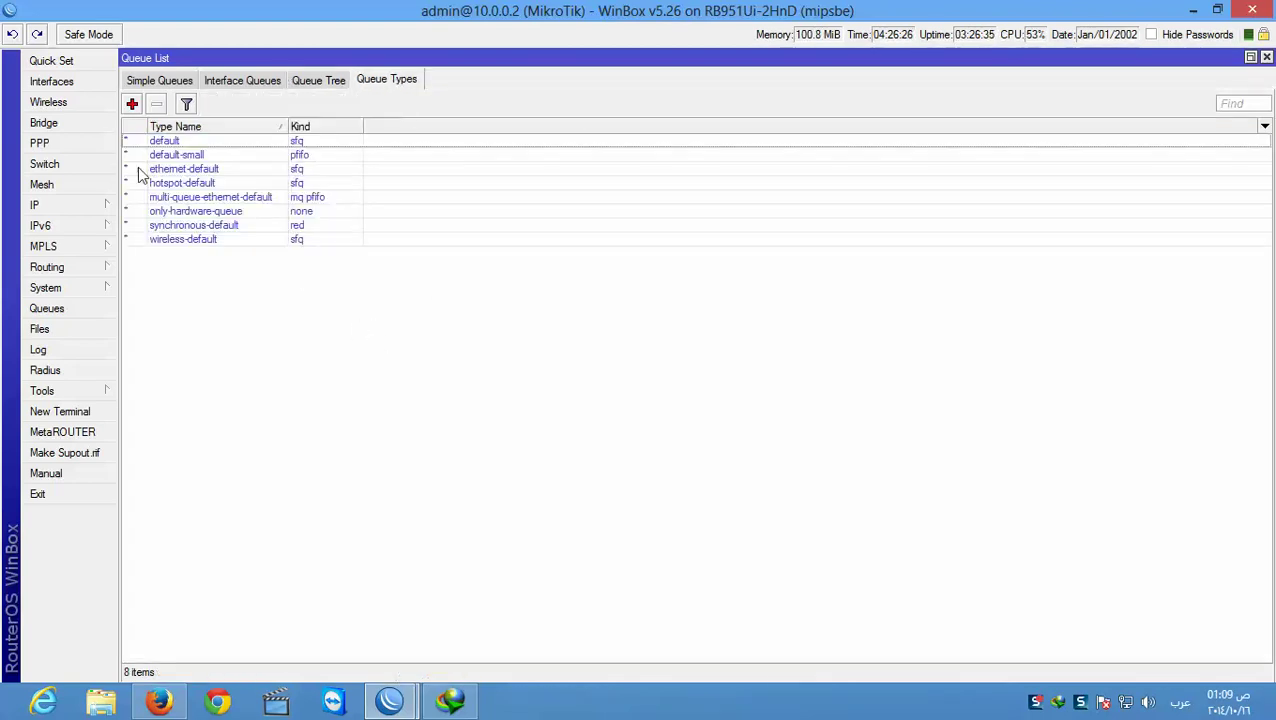
{"action": "left_click", "coordinate": [132, 104]}
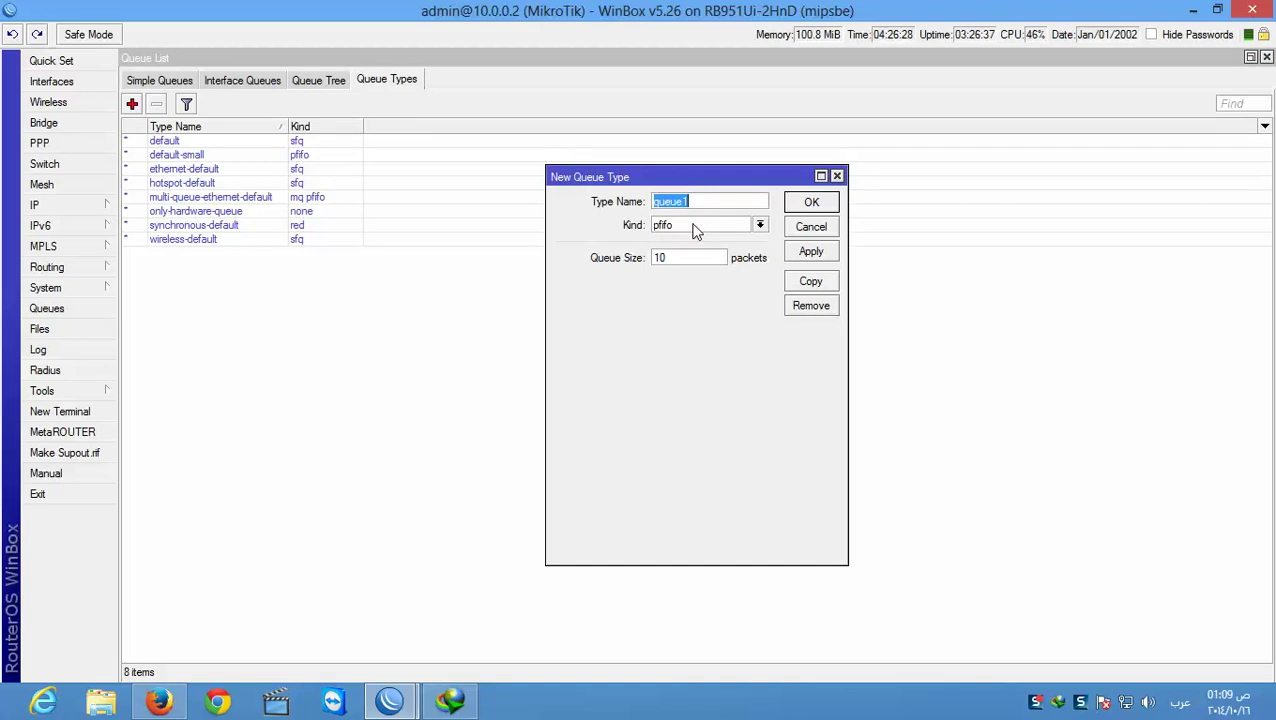
{"action": "type", "text": "ر"}
{"action": "key", "text": "BackSpace"}
{"action": "type", "text": "sky"}
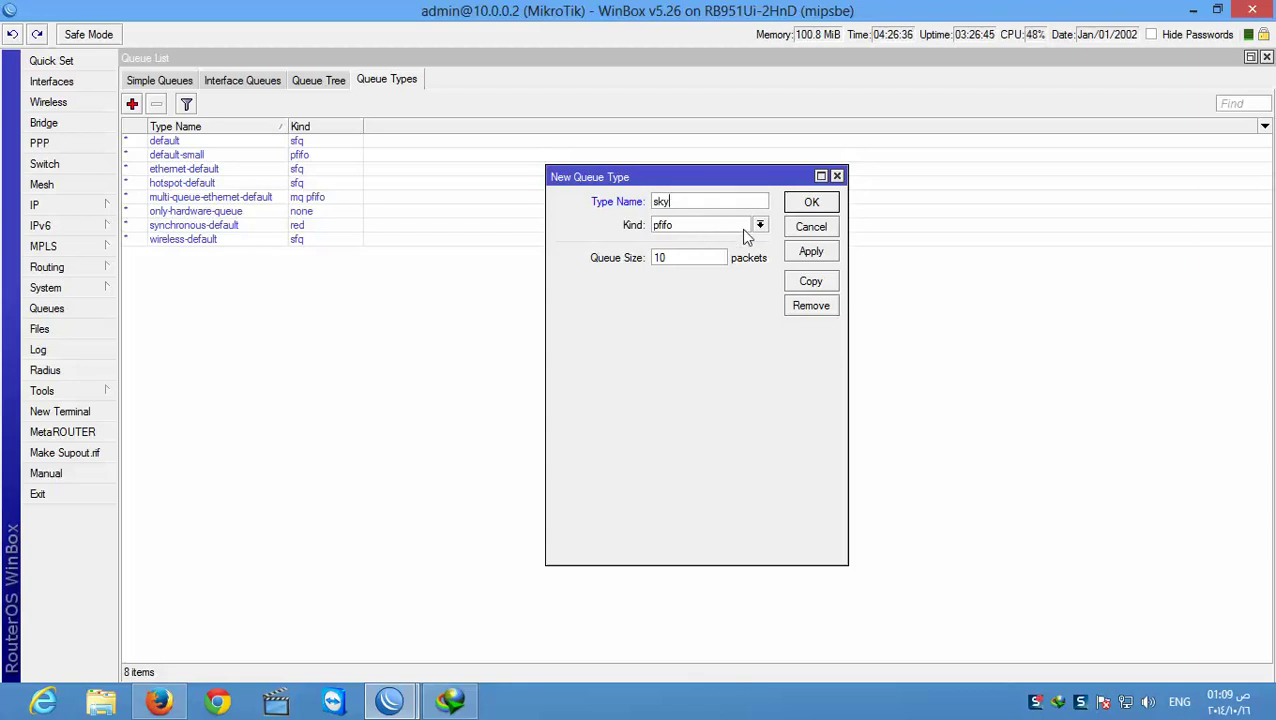
{"action": "left_click", "coordinate": [759, 226]}
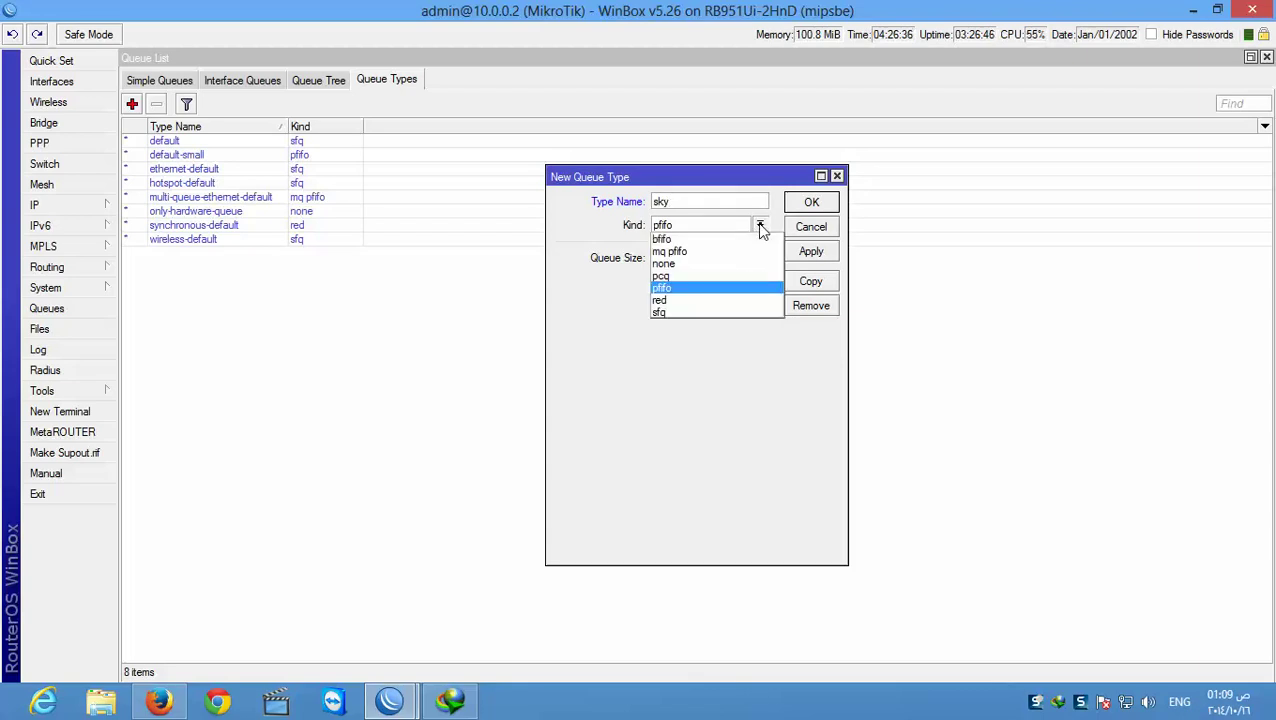
{"action": "left_click", "coordinate": [675, 277]}
{"action": "left_click", "coordinate": [634, 259]}
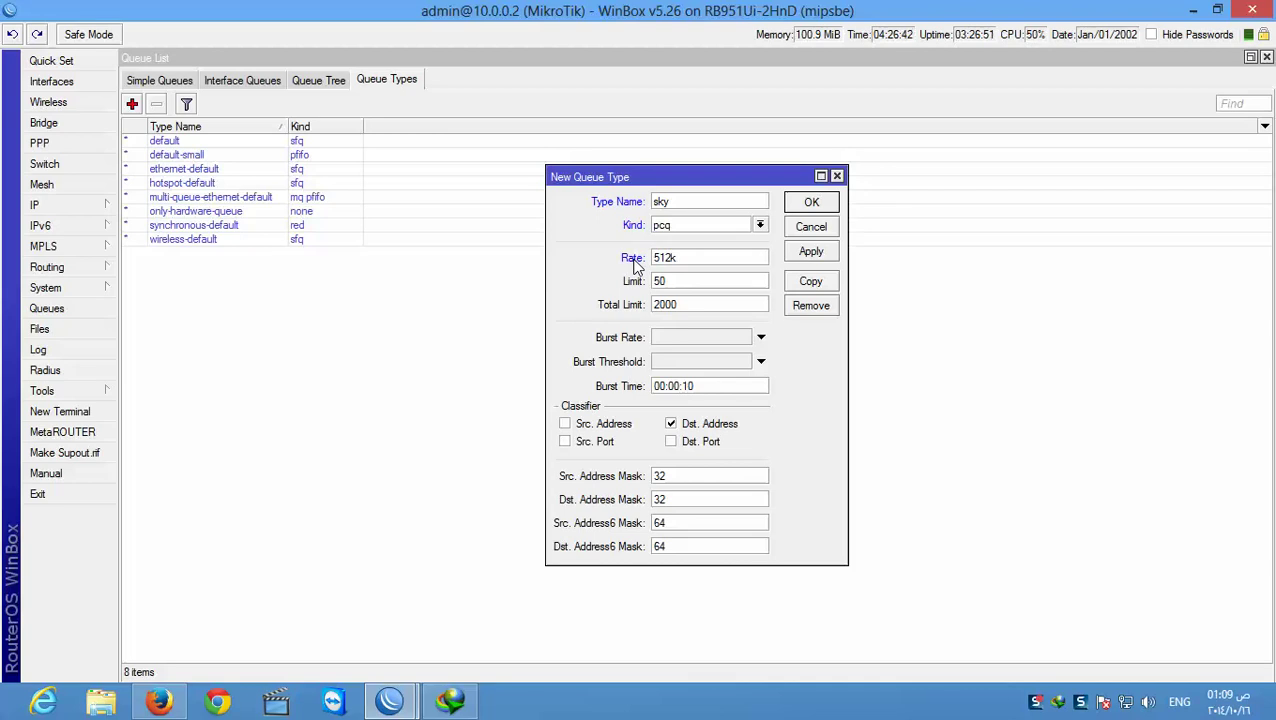
Enable the Src. Address, Src. Port and Dst. Port classifiers for the new queue type and save it
{"action": "left_click", "coordinate": [565, 424]}
{"action": "left_click", "coordinate": [565, 441]}
{"action": "left_click", "coordinate": [734, 441]}
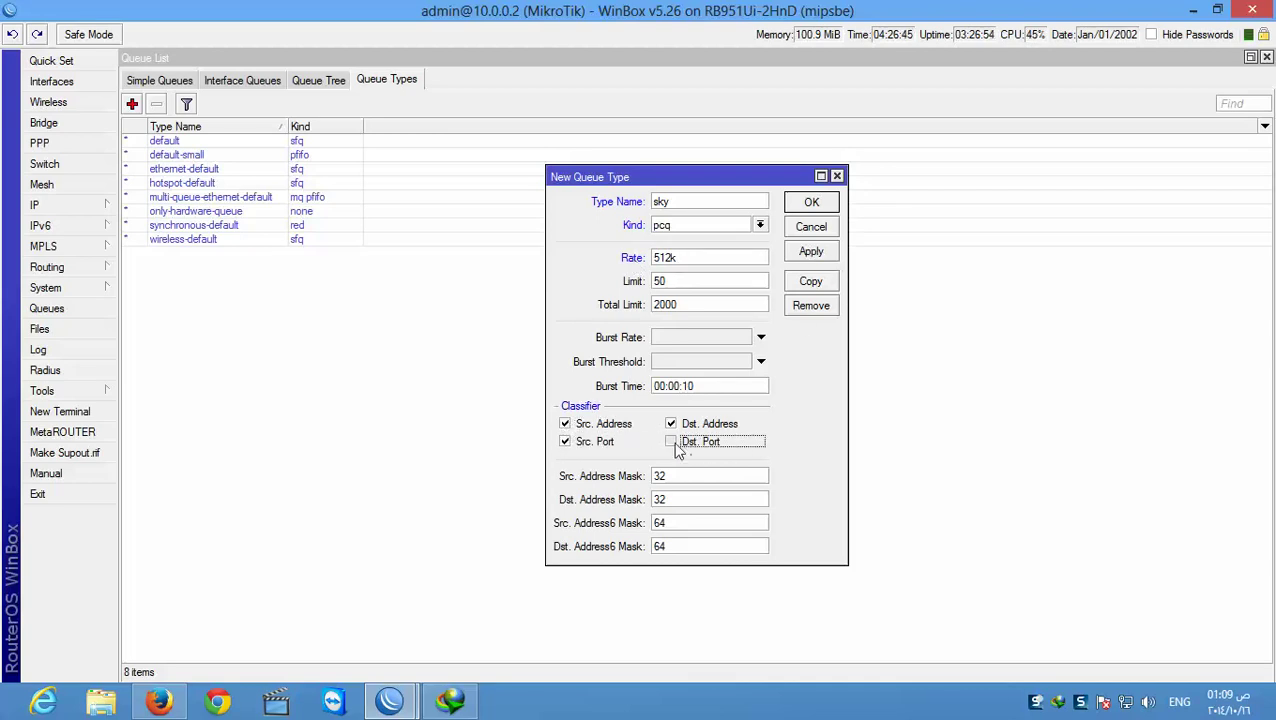
{"action": "left_click", "coordinate": [810, 251]}
{"action": "left_click", "coordinate": [811, 202]}
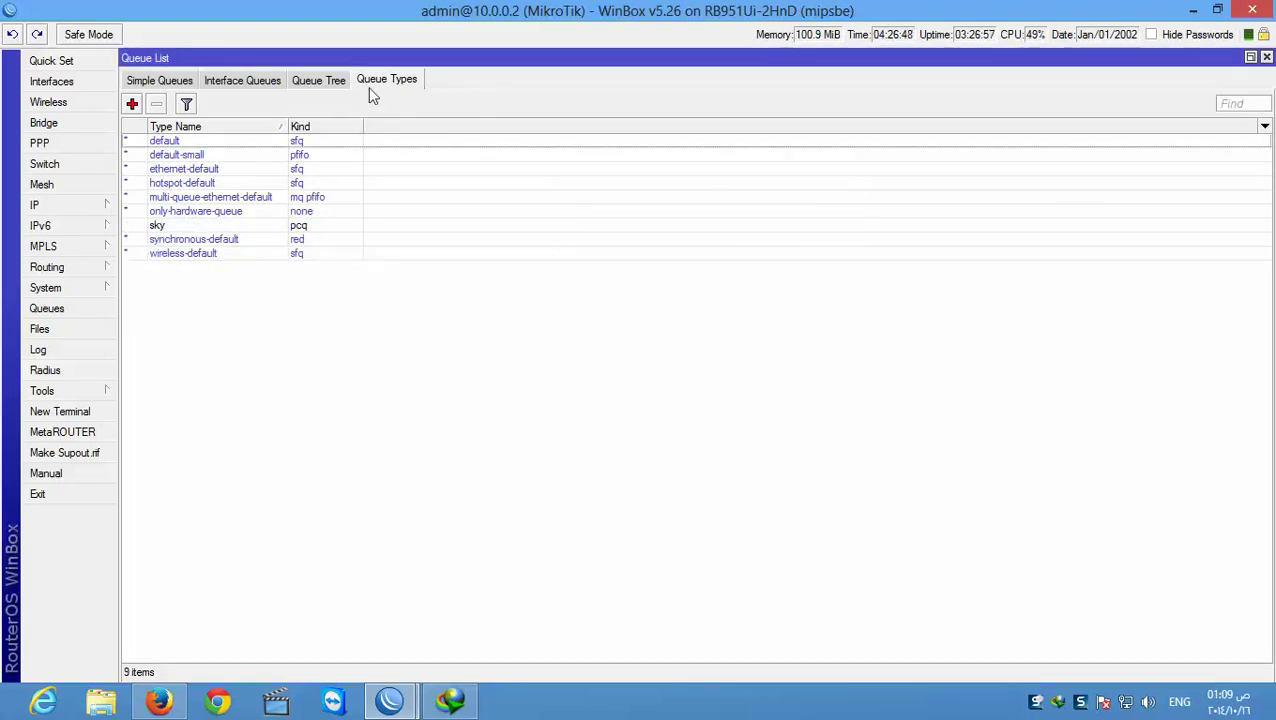
Try to set the queue type of the Skype queue in the queue tree to sky
{"action": "left_click", "coordinate": [333, 80]}
{"action": "double_click", "coordinate": [470, 155]}
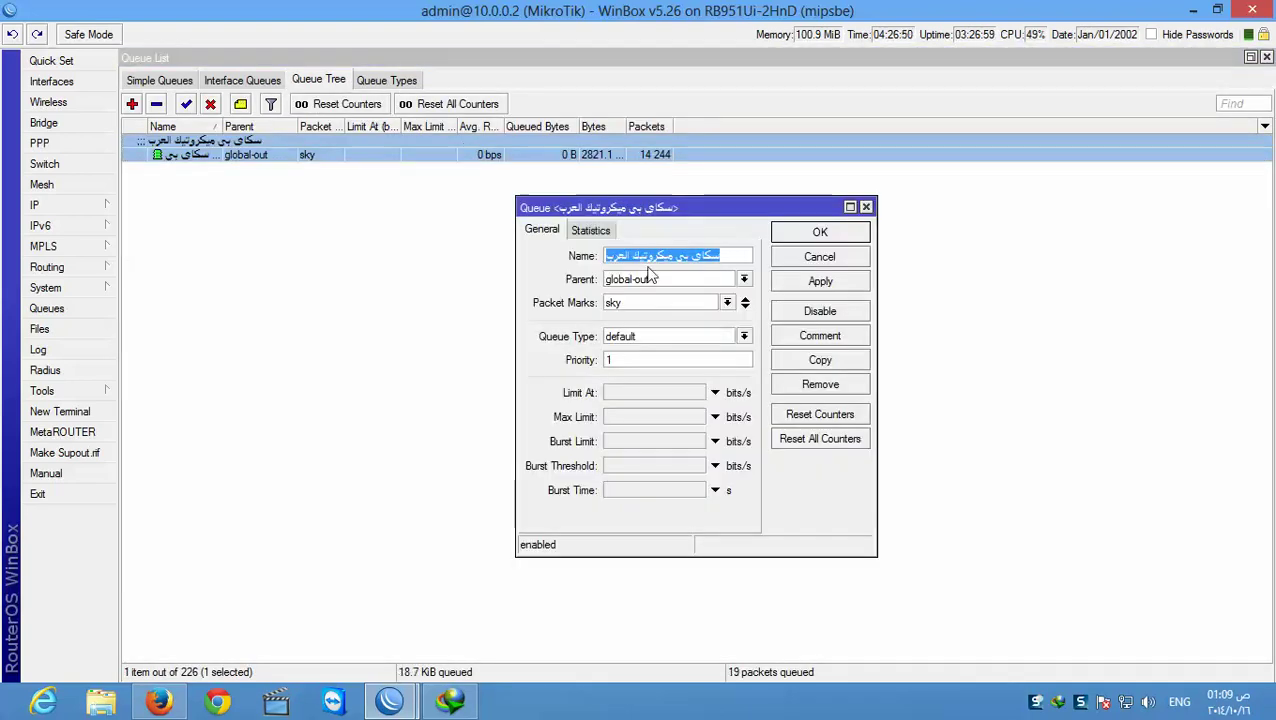
{"action": "left_click", "coordinate": [743, 336]}
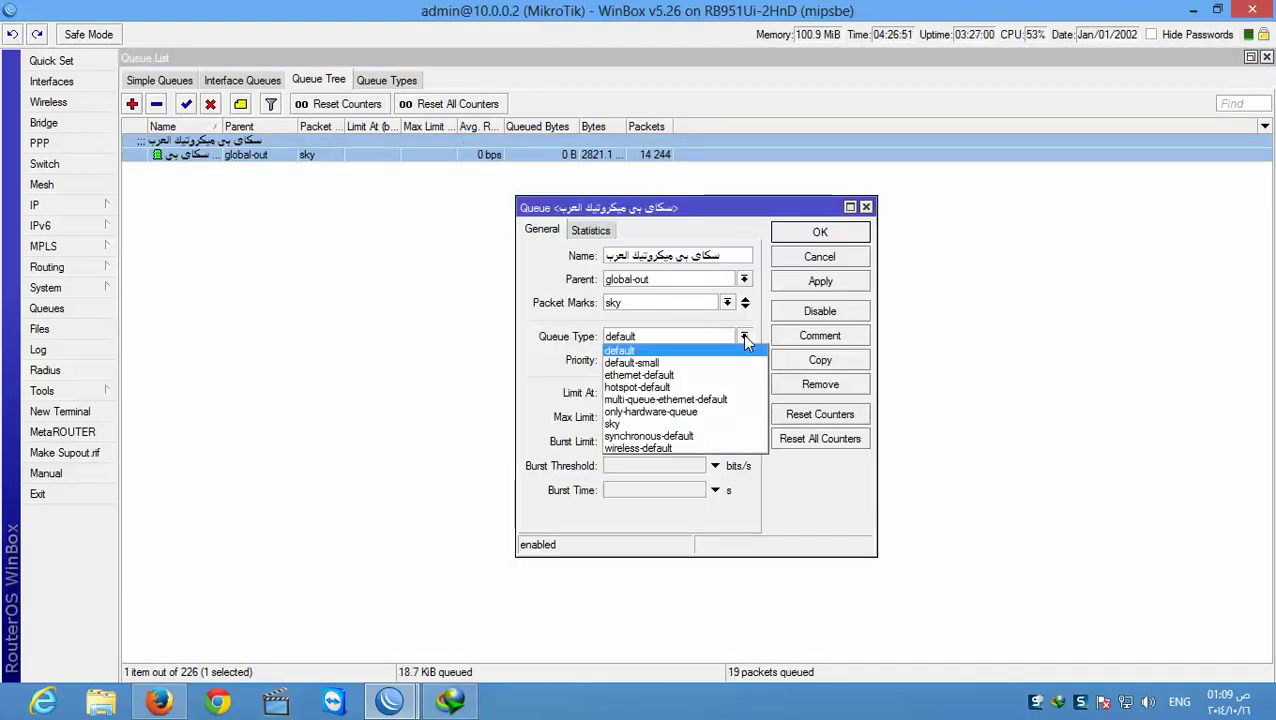
{"action": "left_click", "coordinate": [616, 424]}
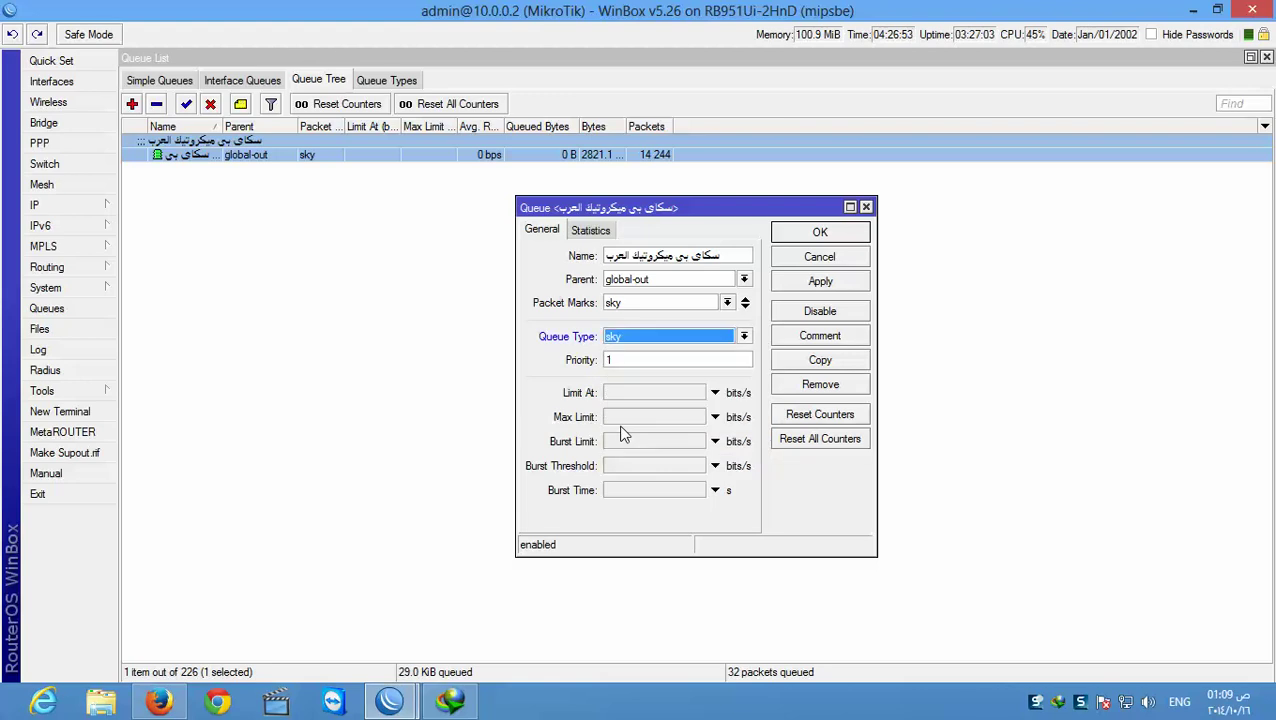
{"action": "left_click", "coordinate": [865, 207]}
Inspect the settings of the sky queue type, close them and delete that queue type
{"action": "left_click", "coordinate": [386, 80]}
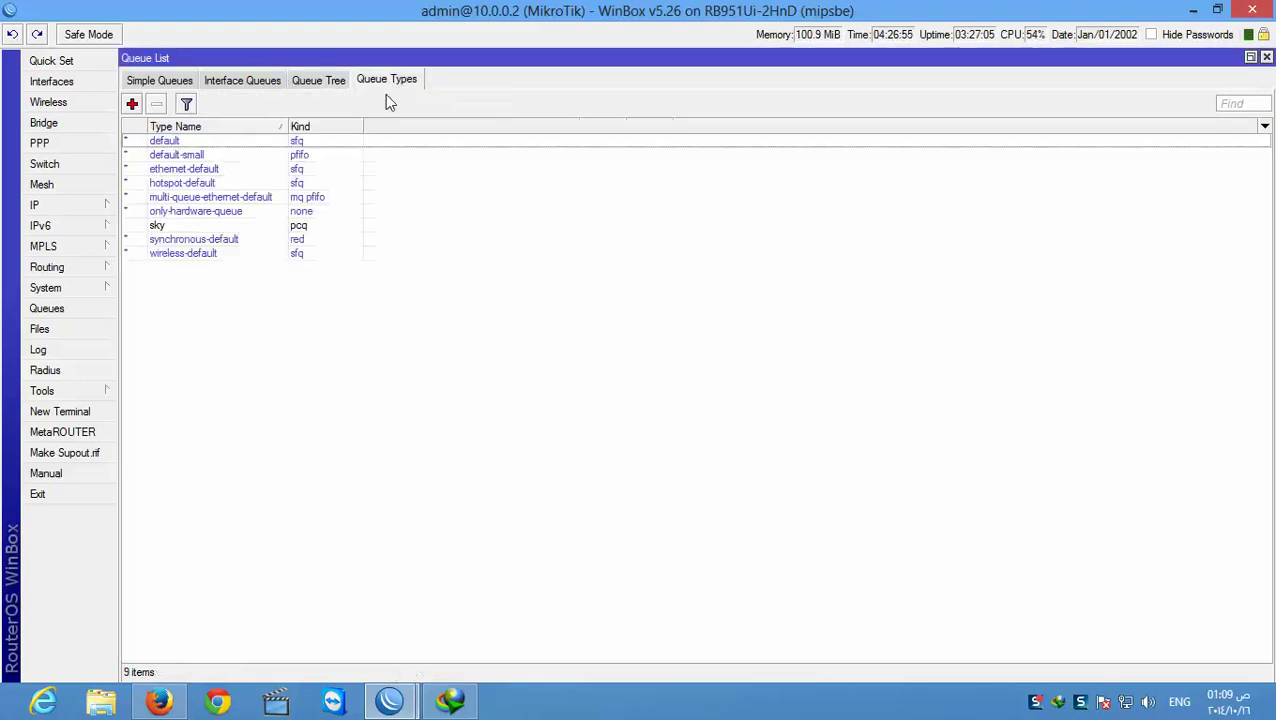
{"action": "double_click", "coordinate": [265, 224]}
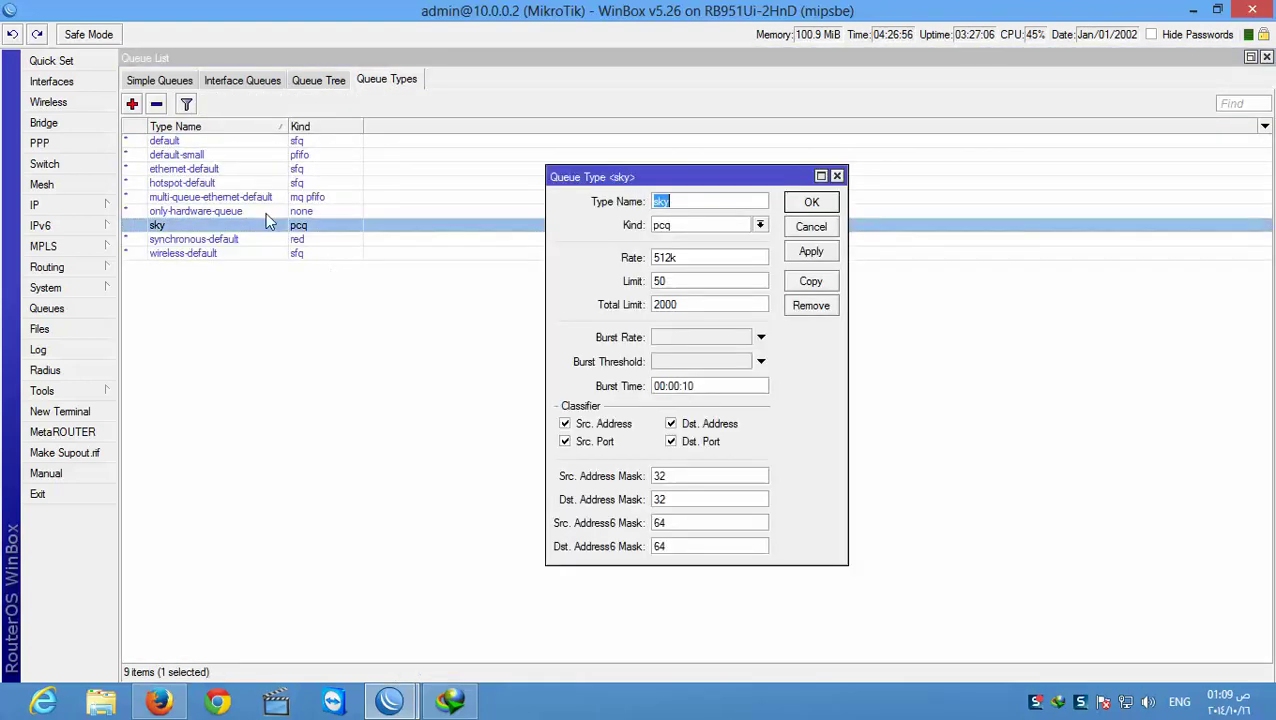
{"action": "left_click", "coordinate": [837, 176]}
{"action": "left_click", "coordinate": [156, 104]}
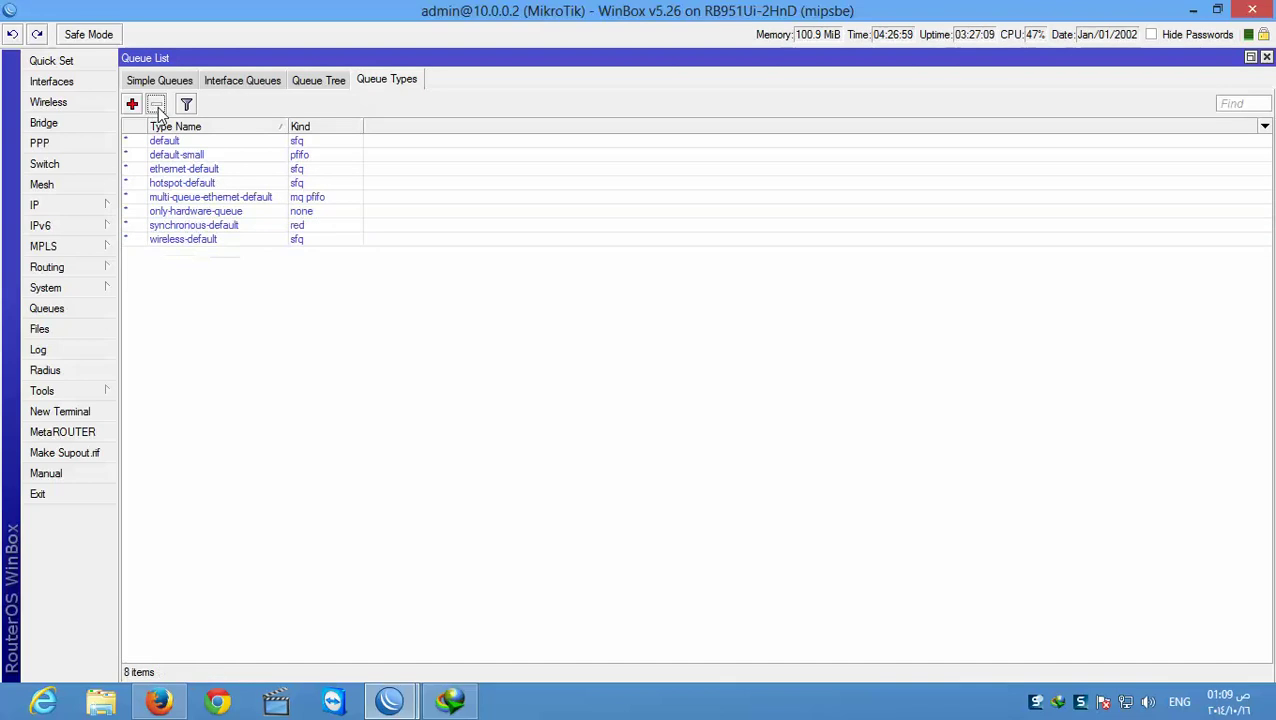
Widen the Bytes column in the queue tree to read the Skype queue's traffic, and close the queue and firewall windows
{"action": "left_click", "coordinate": [320, 80]}
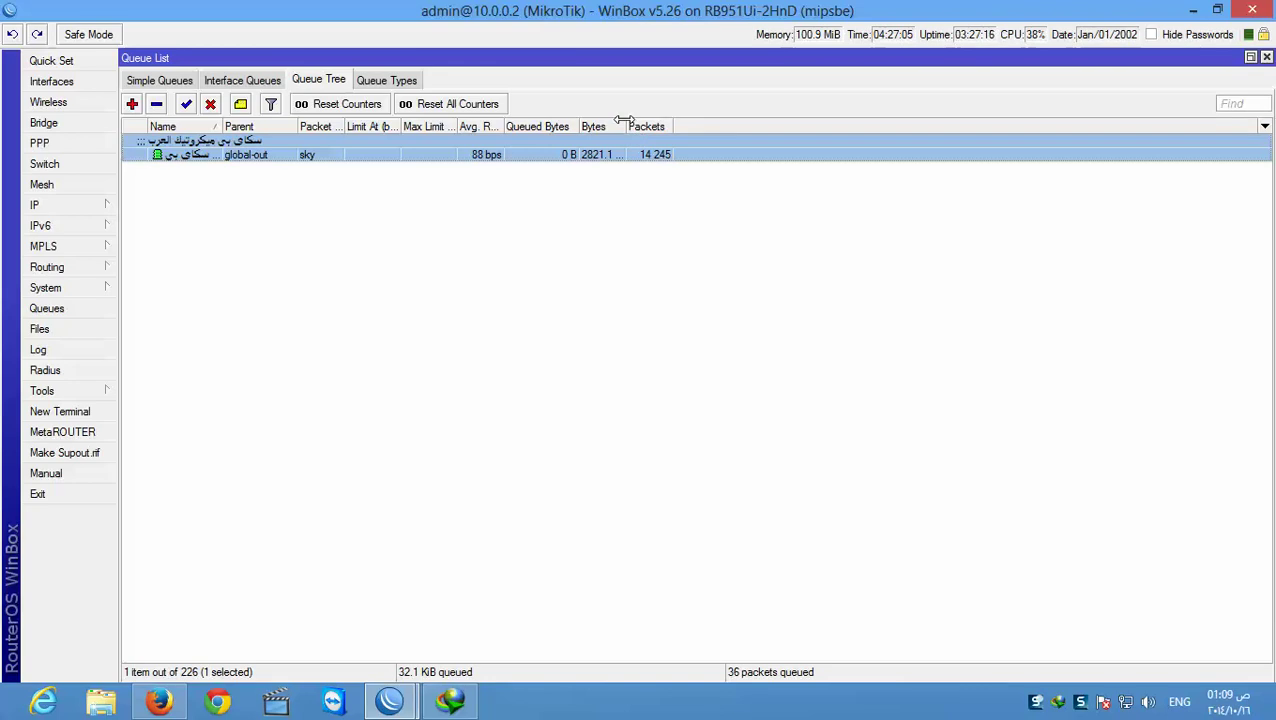
{"action": "left_click_drag", "start_coordinate": [624, 120], "coordinate": [697, 121]}
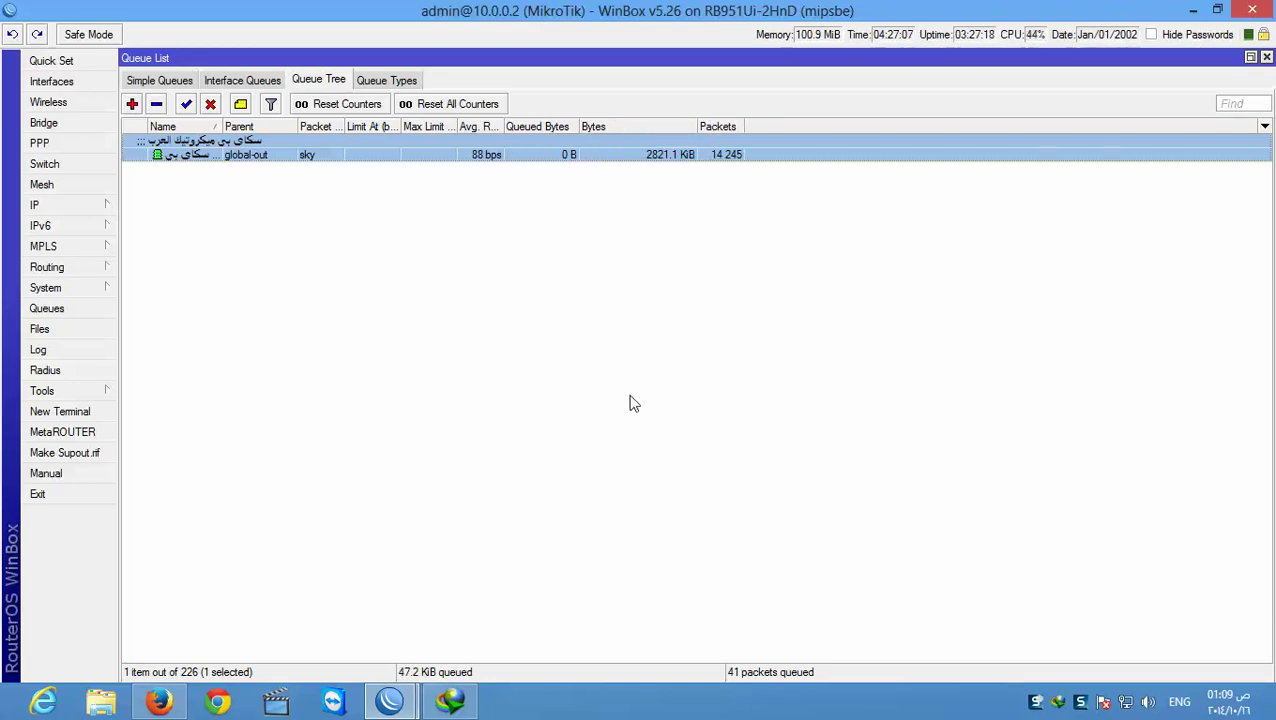
{"action": "left_click", "coordinate": [1266, 57]}
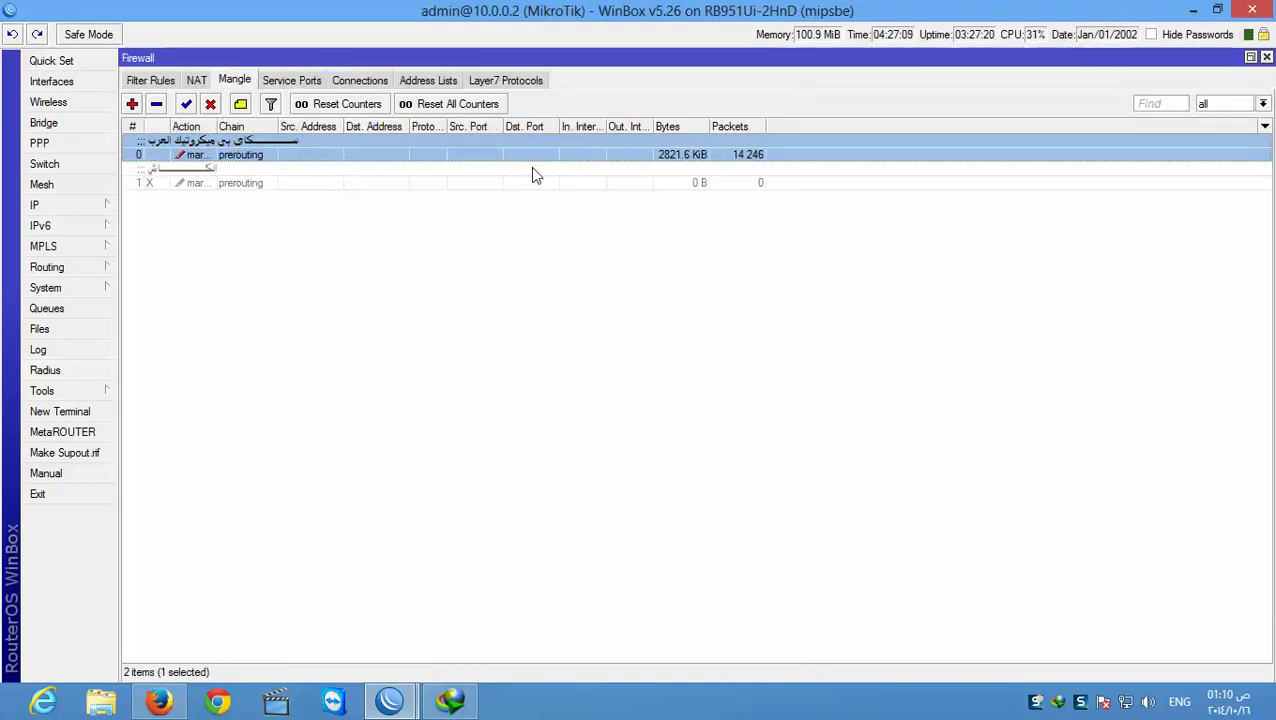
{"action": "left_click", "coordinate": [1266, 57]}
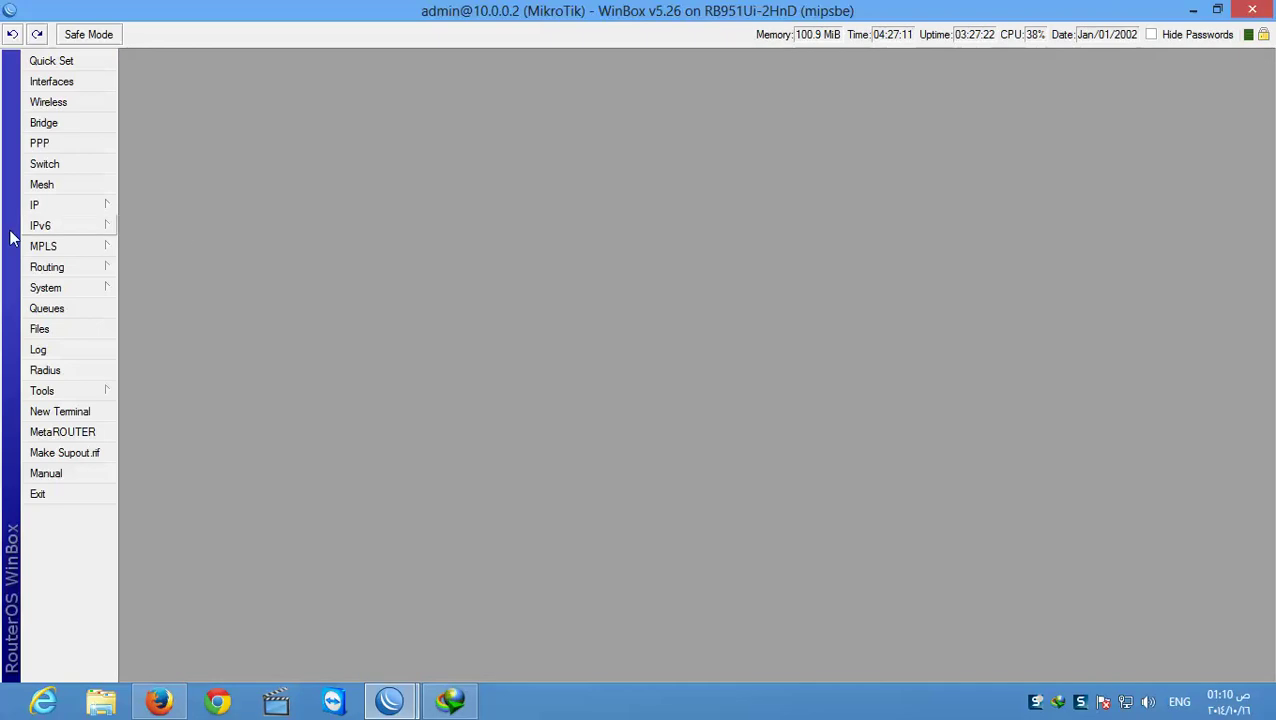
Open the firewall address lists and examine the skype_dns_ips entries
{"action": "left_click", "coordinate": [51, 208]}
{"action": "left_click", "coordinate": [176, 353]}
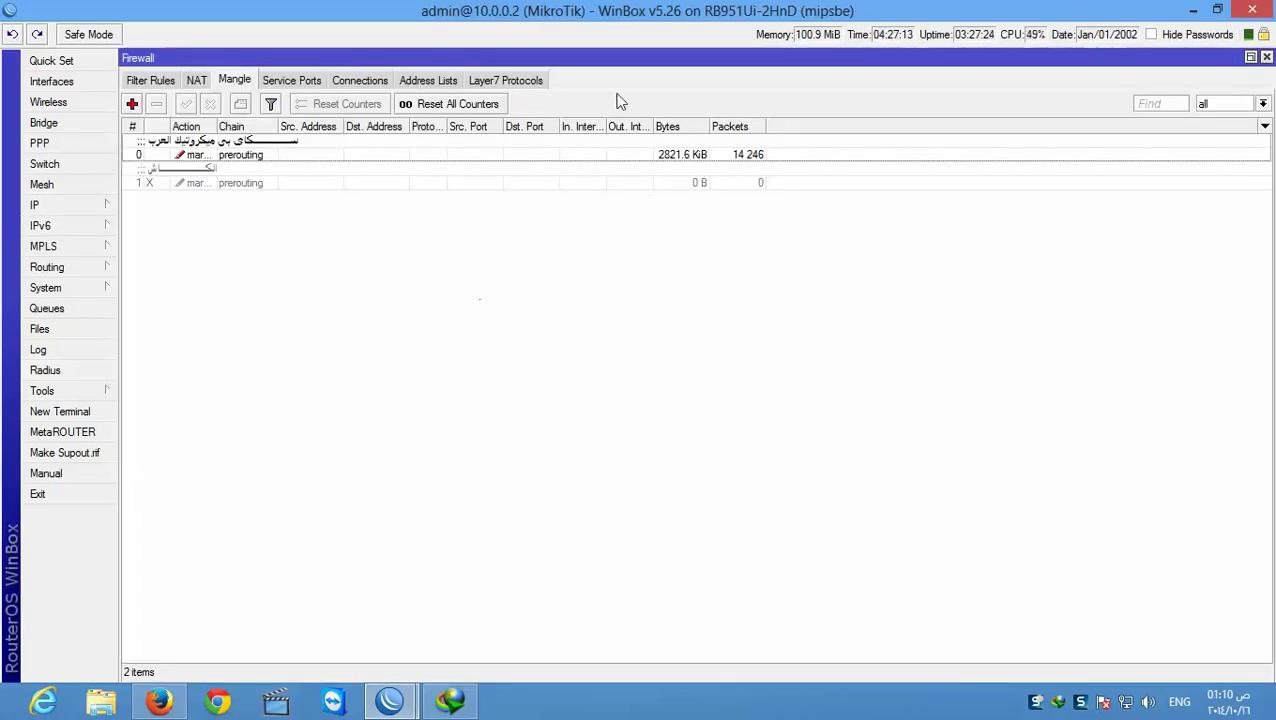
{"action": "left_click", "coordinate": [380, 84]}
{"action": "left_click", "coordinate": [402, 83]}
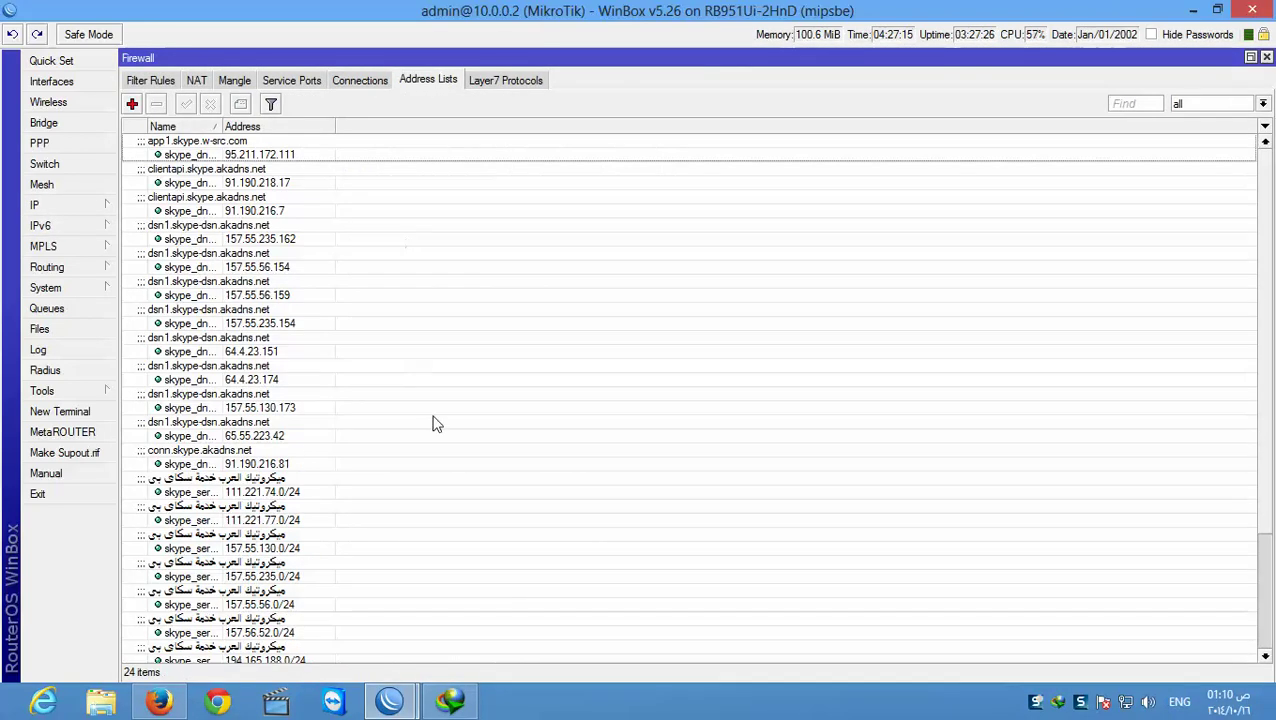
{"action": "scroll", "coordinate": [438, 425], "scroll_direction": "down", "scroll_amount": 1}
{"action": "scroll", "coordinate": [446, 436], "scroll_direction": "up", "scroll_amount": 1}
{"action": "left_click", "coordinate": [188, 459]}
{"action": "left_click", "coordinate": [195, 432]}
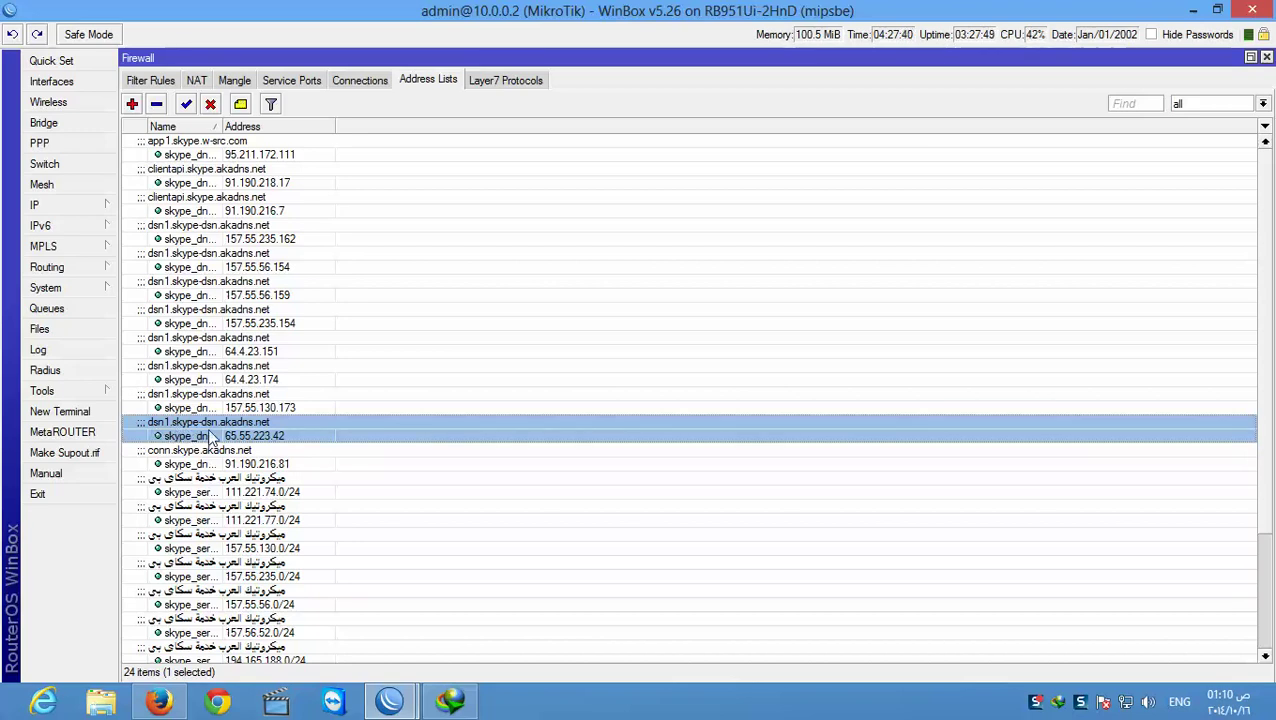
{"action": "left_click", "coordinate": [252, 408]}
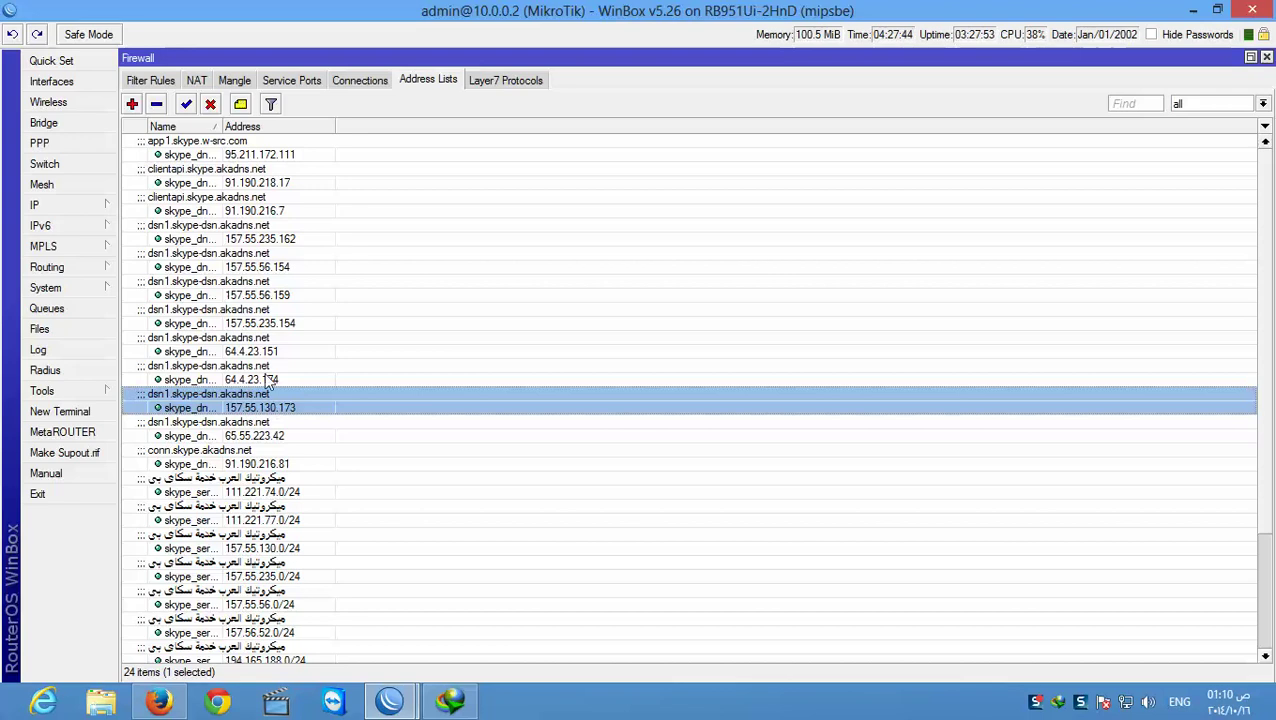
{"action": "left_click", "coordinate": [268, 380]}
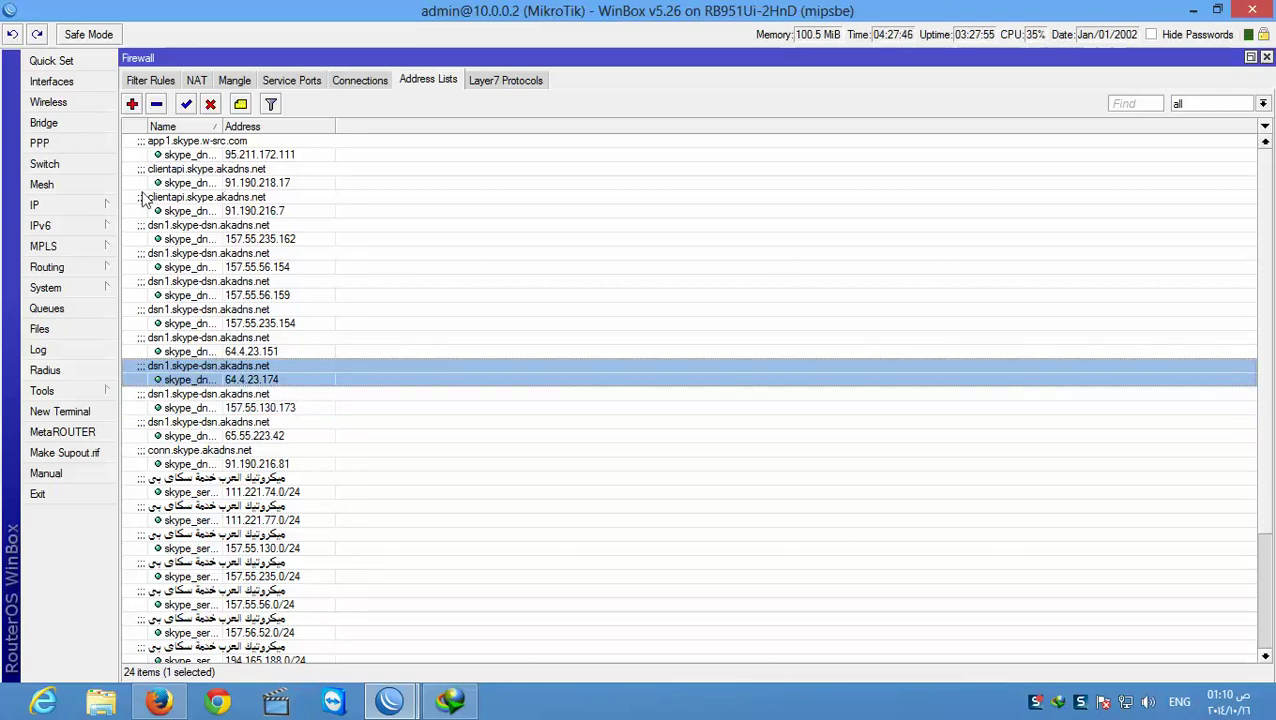
Open the skype entry in the system scheduler, read through its On Event script and close the scheduler
{"action": "left_click", "coordinate": [46, 292]}
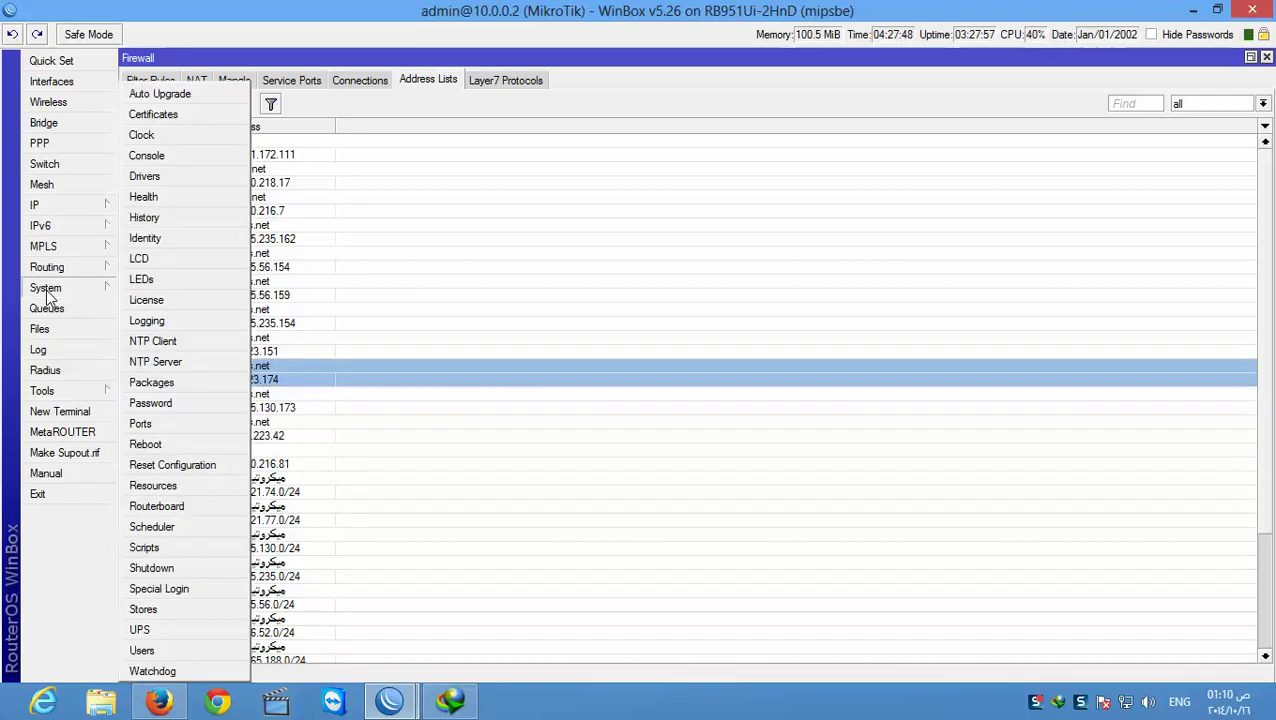
{"action": "left_click", "coordinate": [152, 527]}
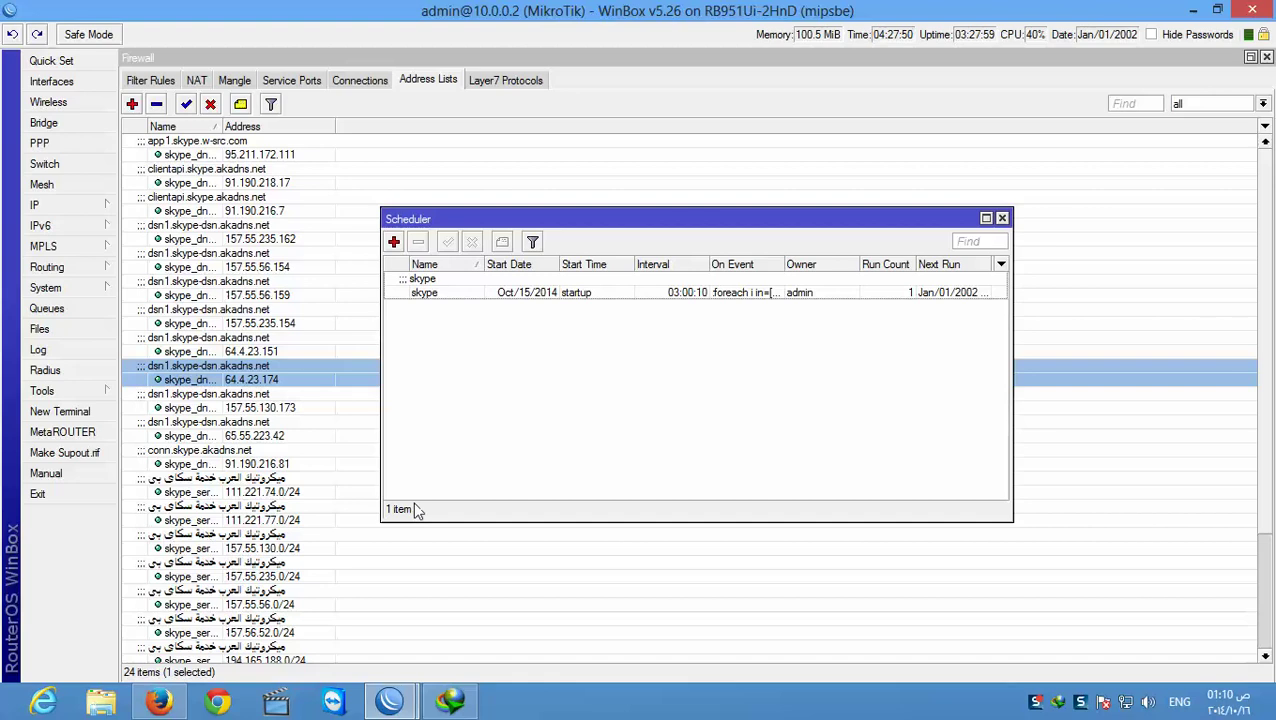
{"action": "double_click", "coordinate": [581, 292]}
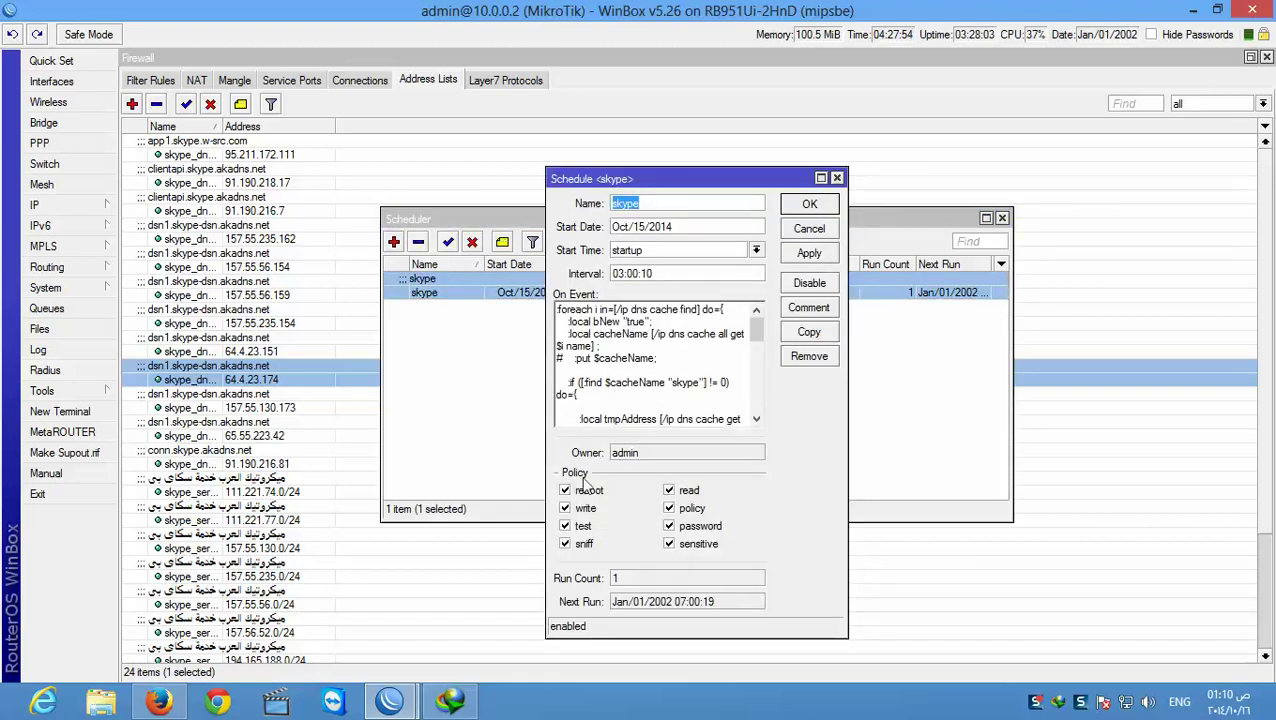
{"action": "left_click_drag", "start_coordinate": [754, 323], "coordinate": [762, 420]}
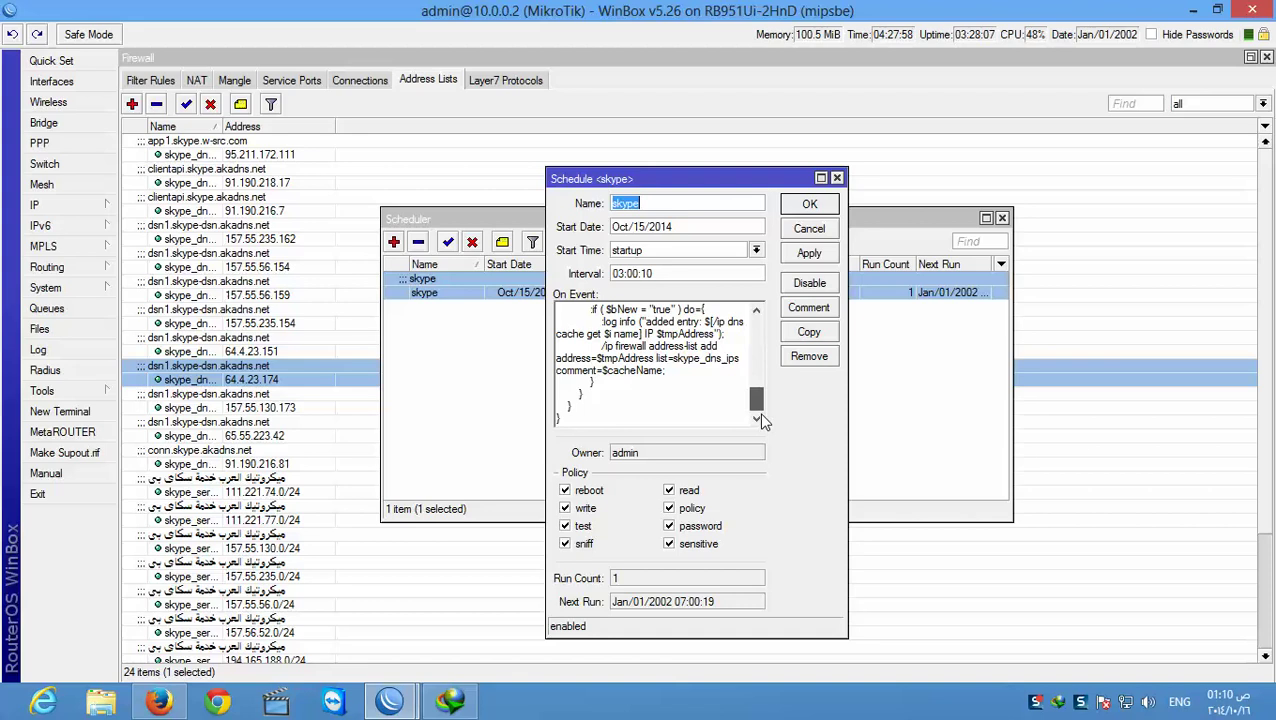
{"action": "left_click_drag", "start_coordinate": [760, 399], "coordinate": [757, 318]}
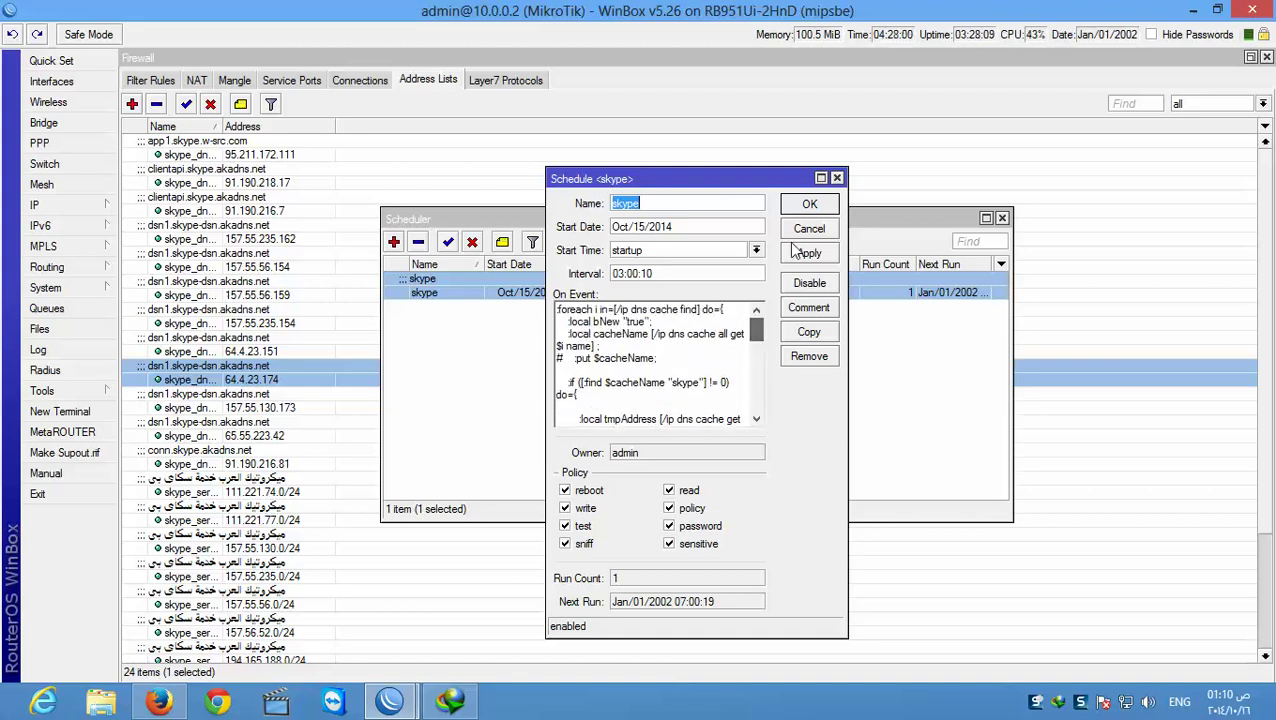
{"action": "left_click", "coordinate": [835, 178]}
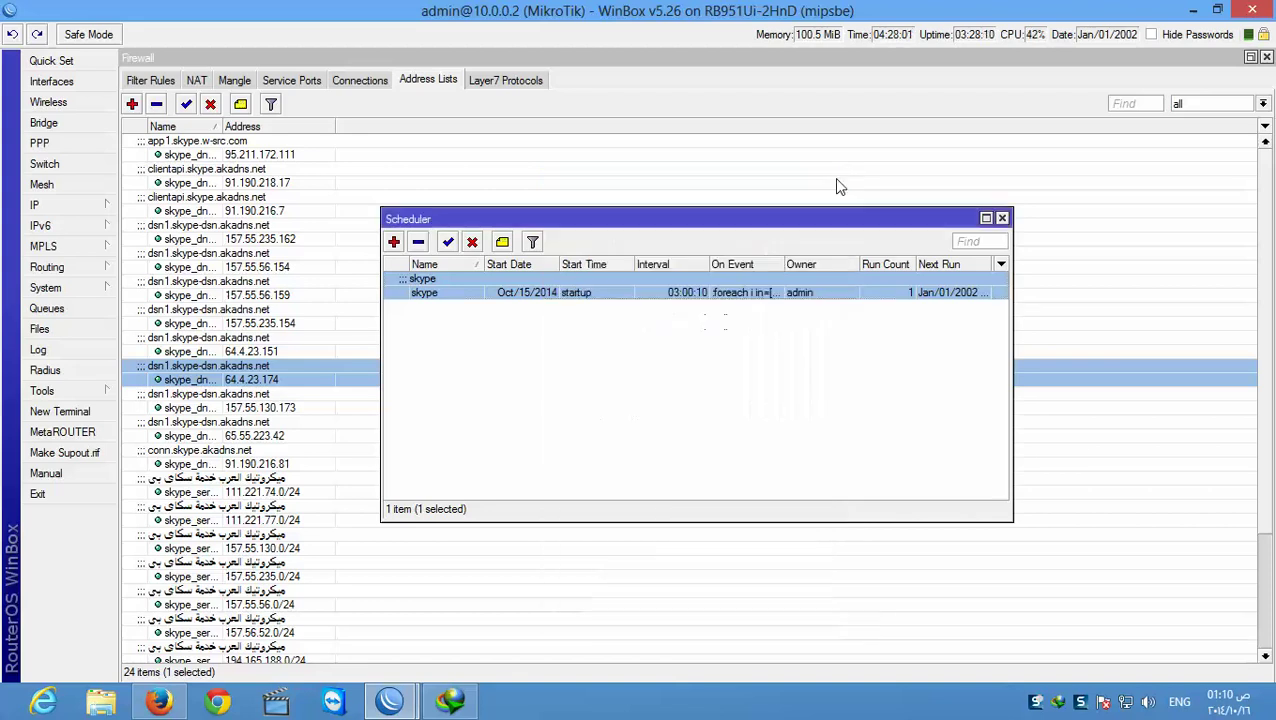
{"action": "left_click", "coordinate": [1002, 219]}
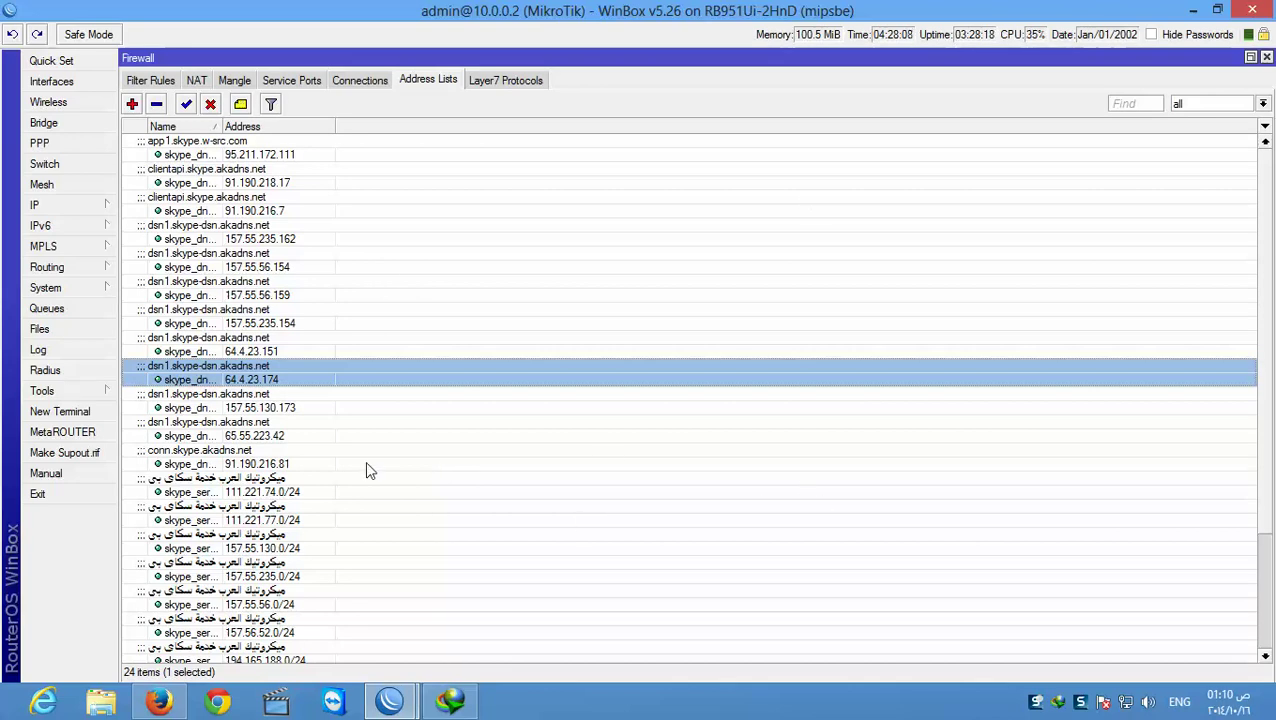
Review the skype_servers_z subnets in the address lists and close the firewall window
{"action": "left_click", "coordinate": [275, 492]}
{"action": "scroll", "coordinate": [255, 520], "scroll_direction": "down", "scroll_amount": 4}
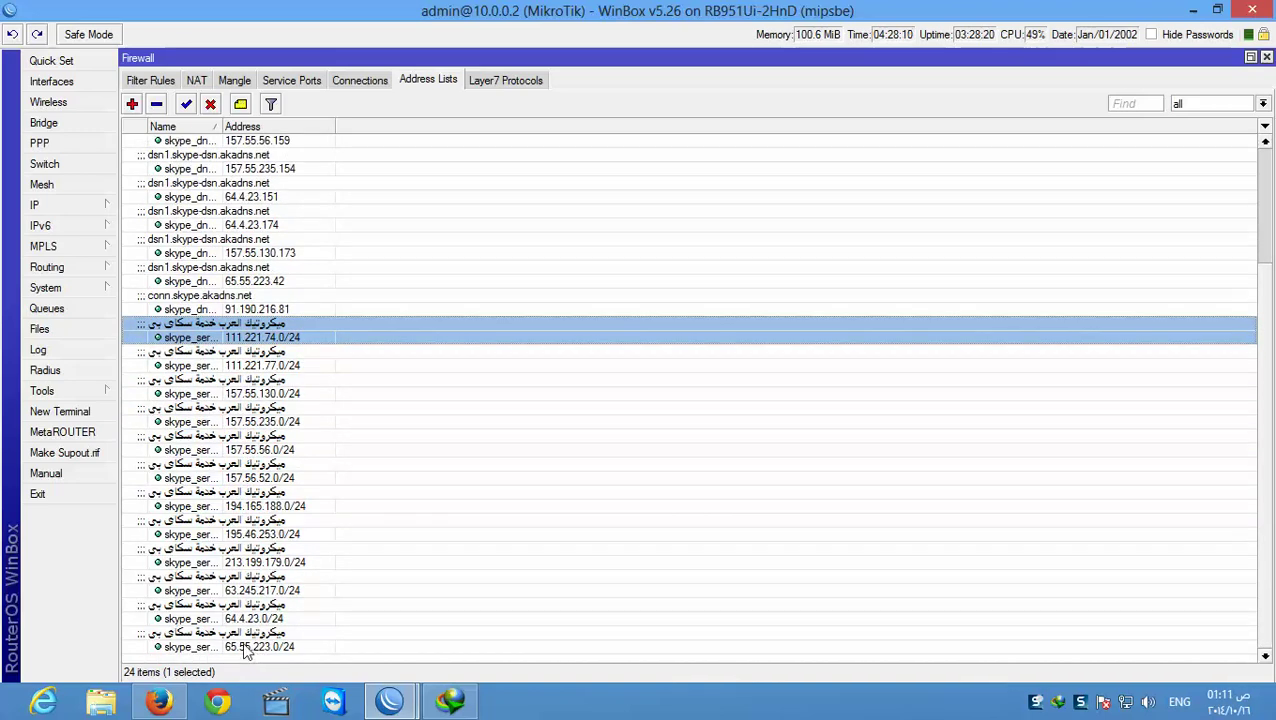
{"action": "scroll", "coordinate": [235, 600], "scroll_direction": "up", "scroll_amount": 5}
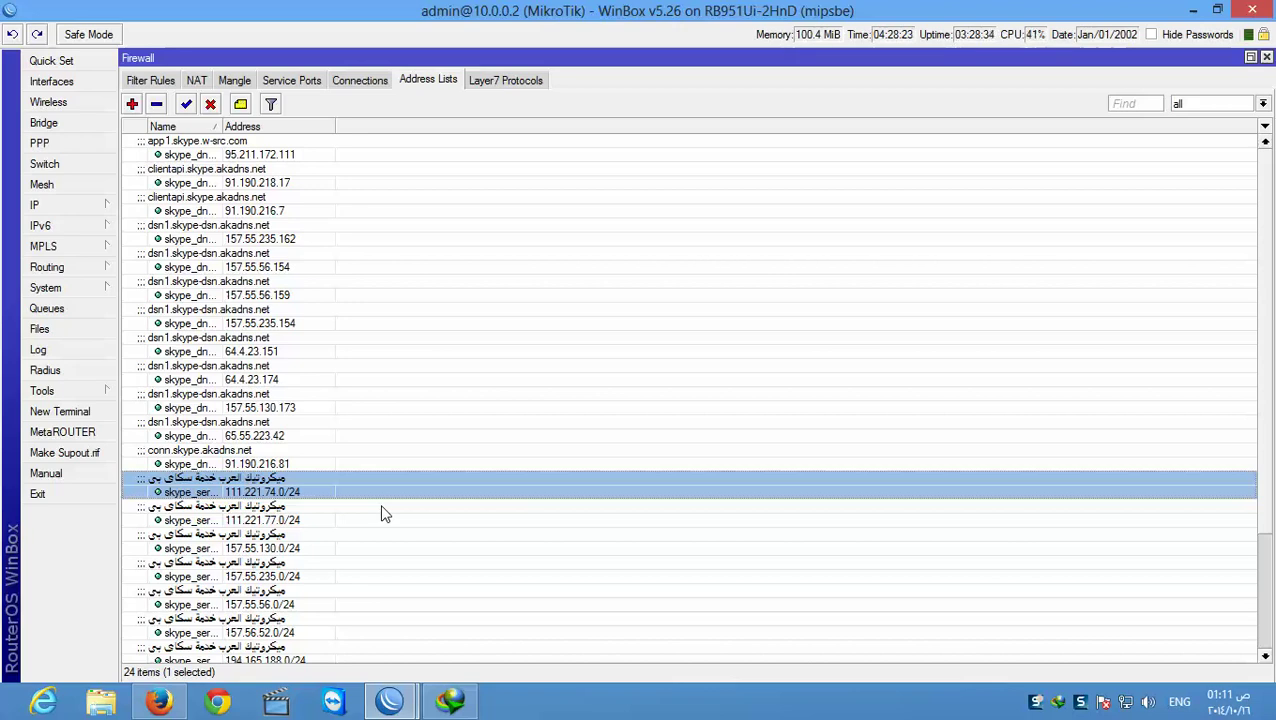
{"action": "scroll", "coordinate": [385, 514], "scroll_direction": "down", "scroll_amount": 4}
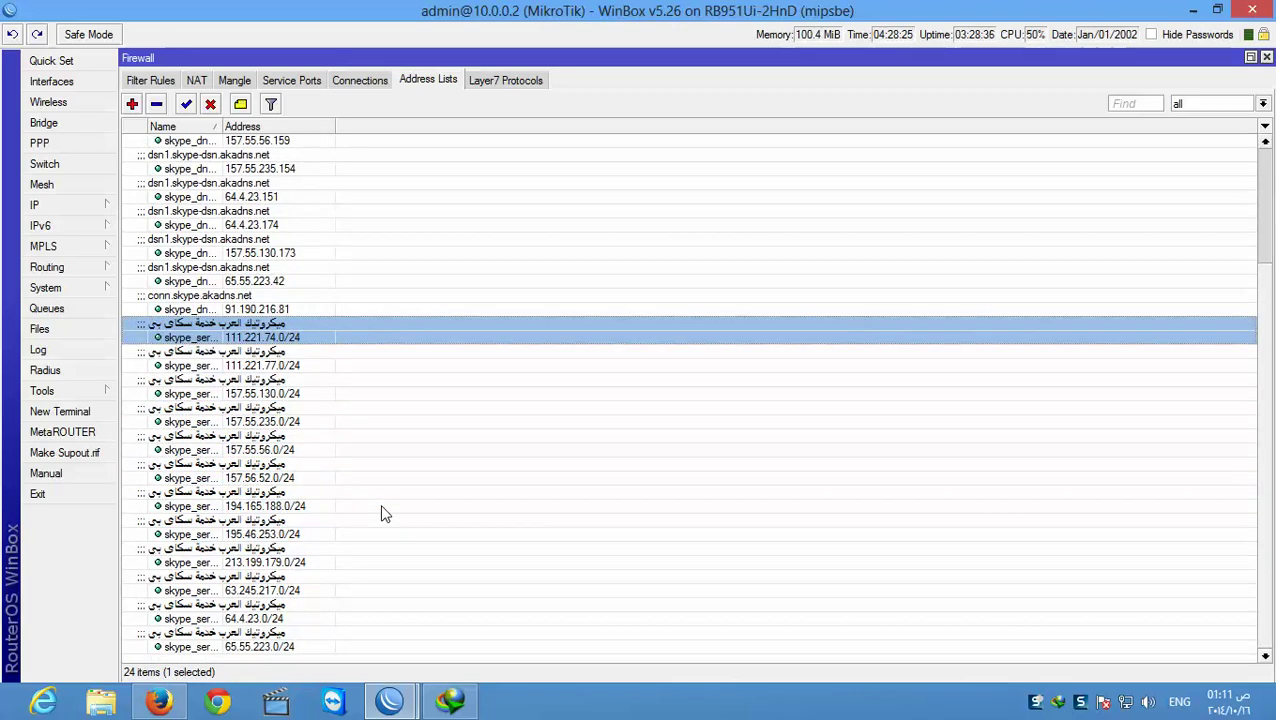
{"action": "scroll", "coordinate": [385, 514], "scroll_direction": "up", "scroll_amount": 4}
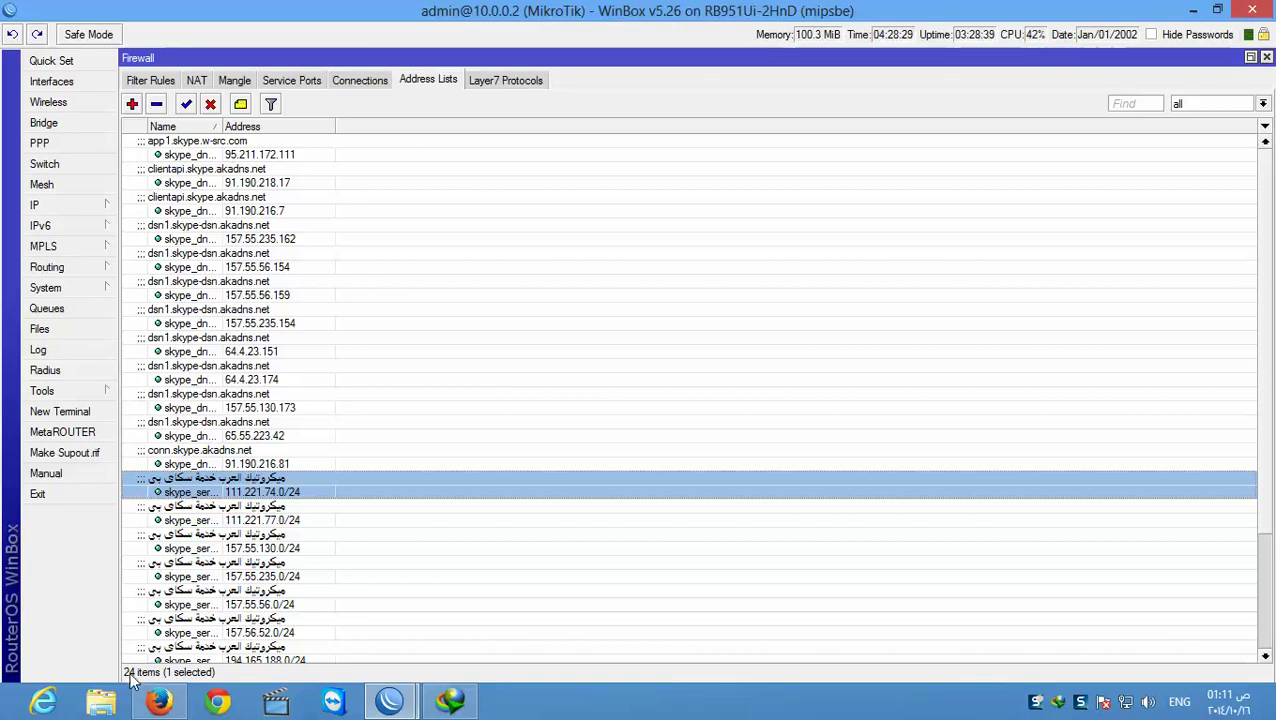
{"action": "left_click", "coordinate": [1266, 57]}
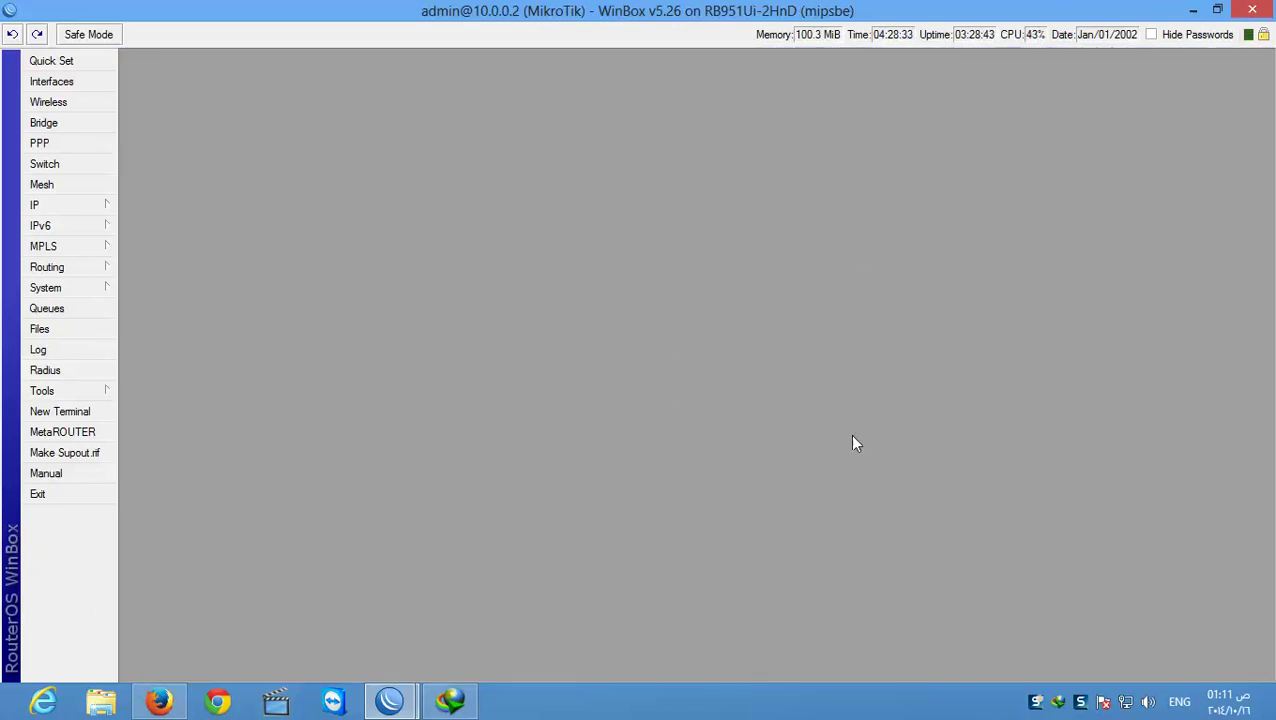
{"action": "left_click", "coordinate": [50, 413]}
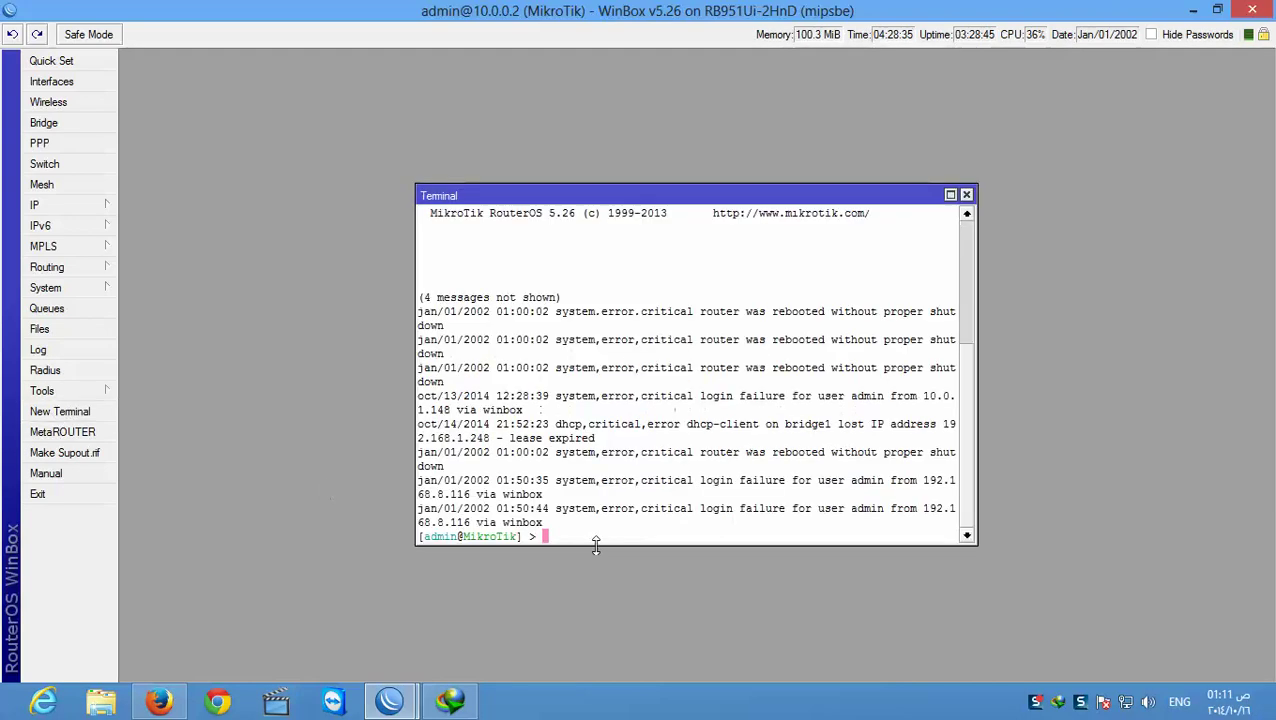
{"action": "right_click", "coordinate": [543, 531]}
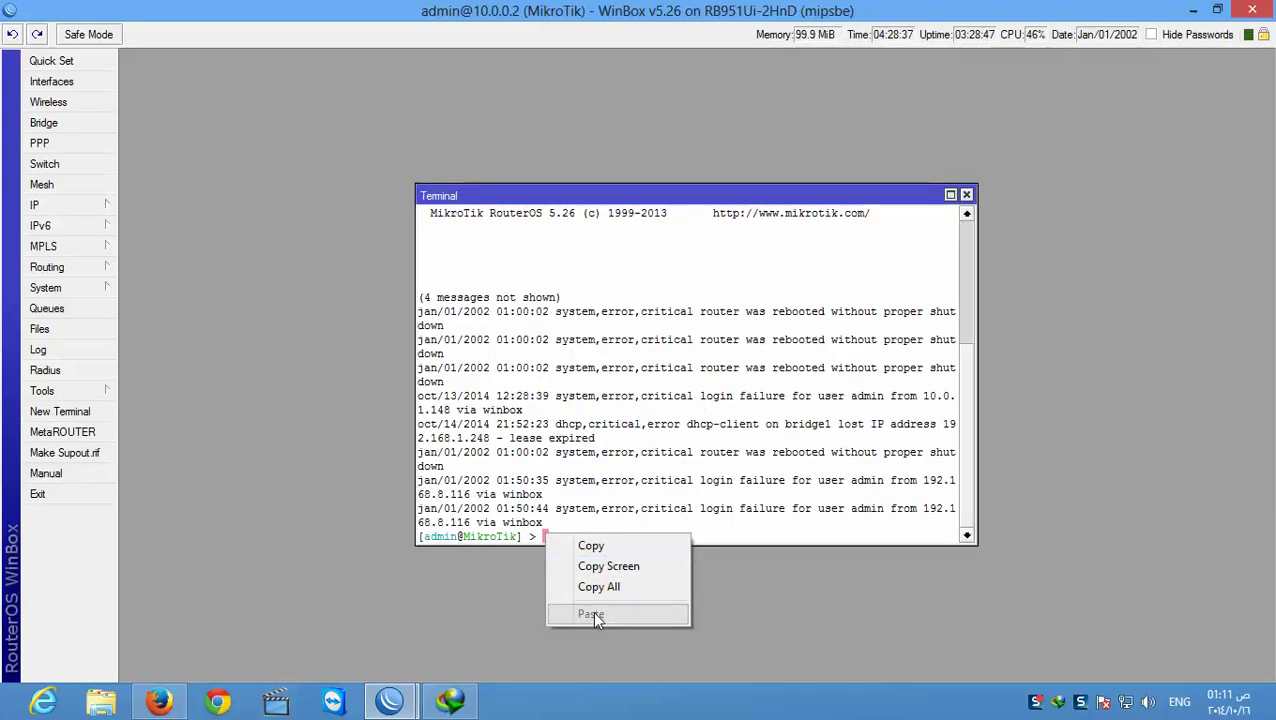
{"action": "left_click", "coordinate": [966, 195]}
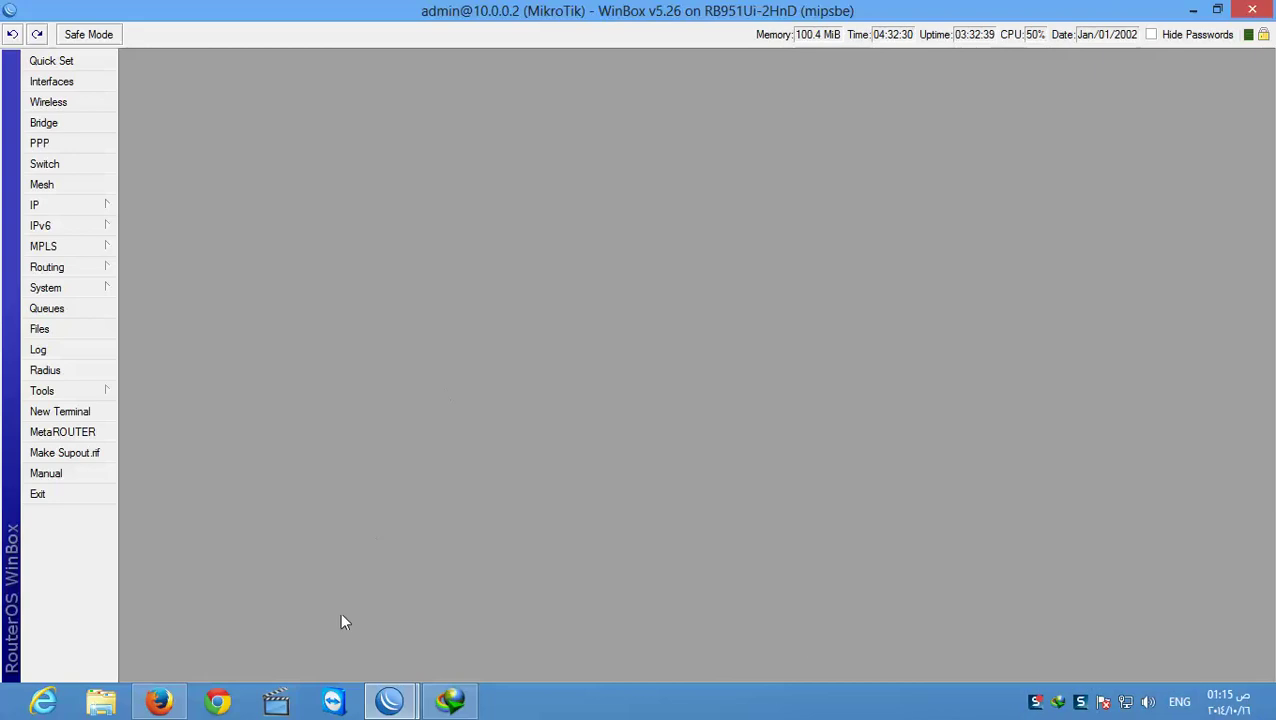
Minimize WinBox, open skype in mikrotik 2015.txt from the desktop and copy its entire script
{"action": "left_click", "coordinate": [1193, 10]}
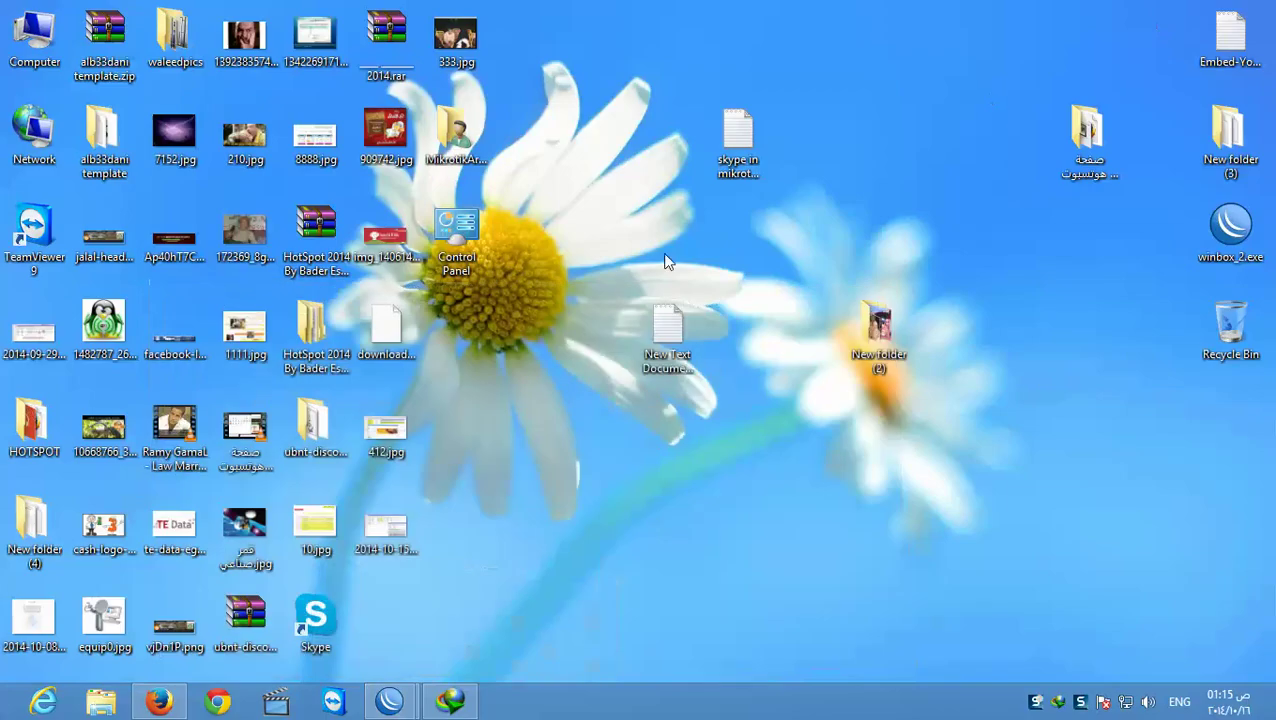
{"action": "double_click", "coordinate": [752, 130]}
{"action": "double_click", "coordinate": [778, 105]}
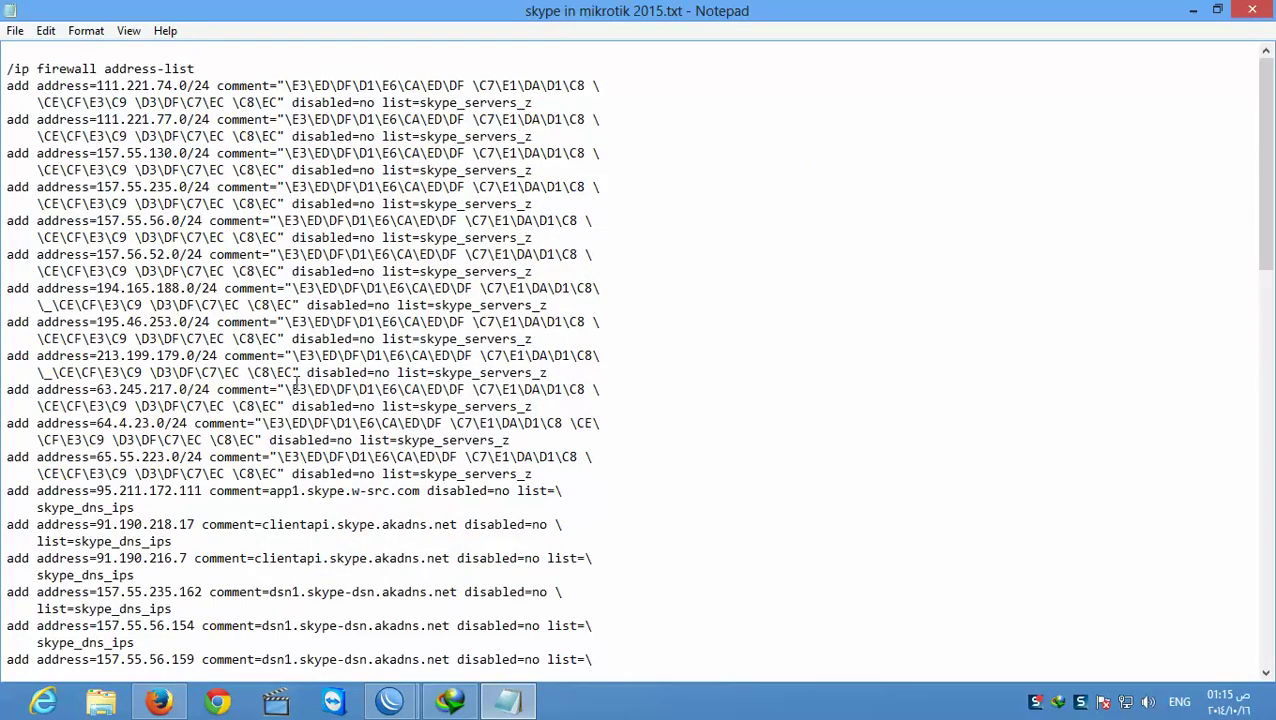
{"action": "scroll", "coordinate": [508, 548], "scroll_direction": "down", "scroll_amount": 11}
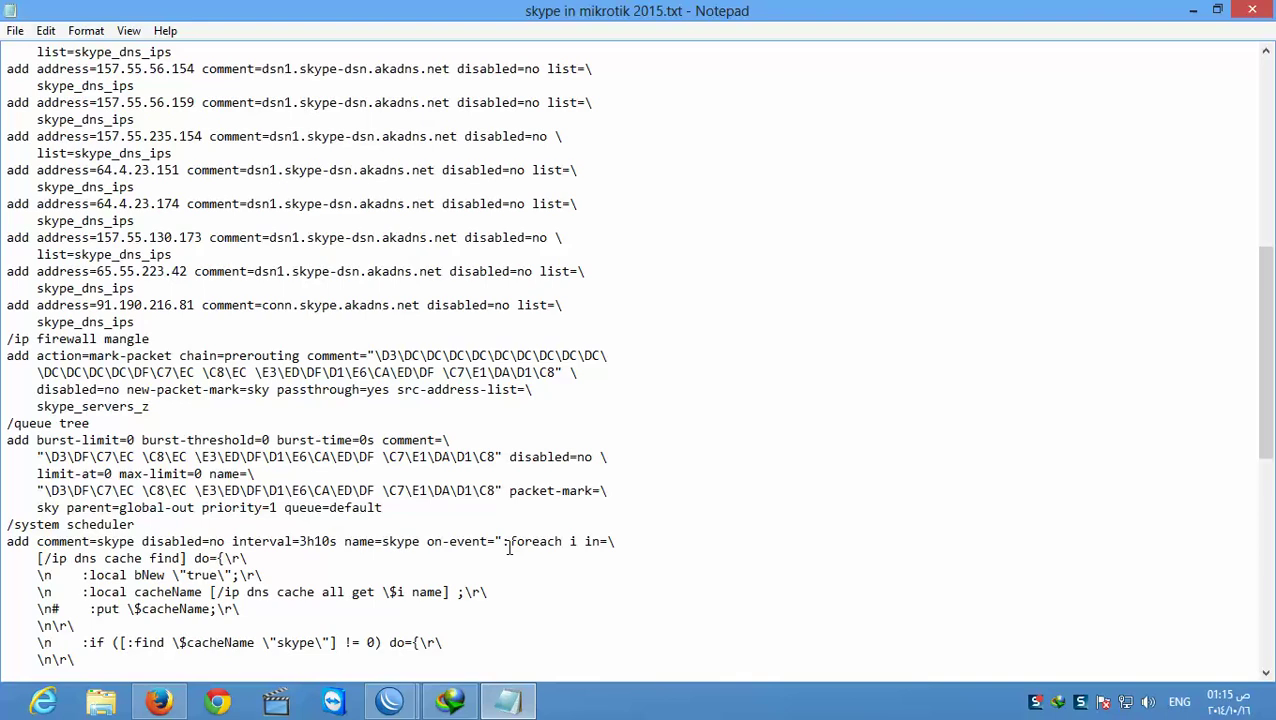
{"action": "key", "text": "ctrl+a"}
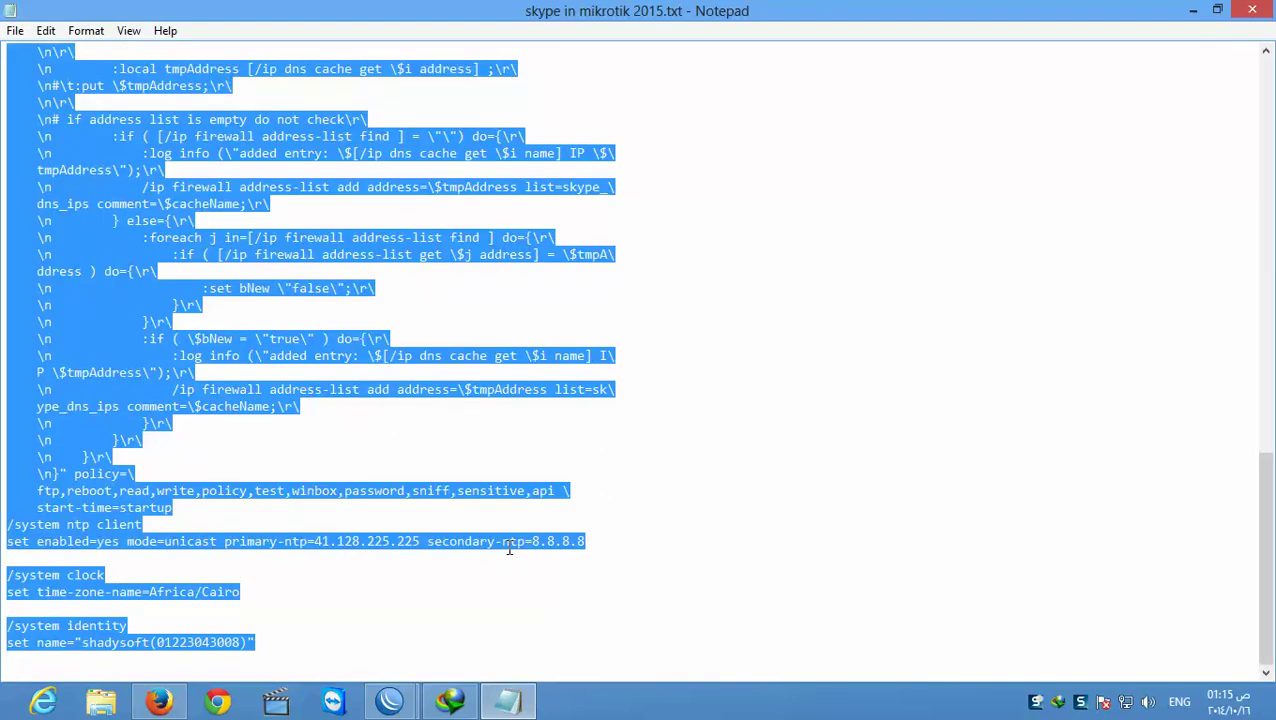
Switch back to WinBox and try to paste the copied script into a new terminal
{"action": "mouse_move", "coordinate": [390, 700]}
{"action": "left_click", "coordinate": [420, 642]}
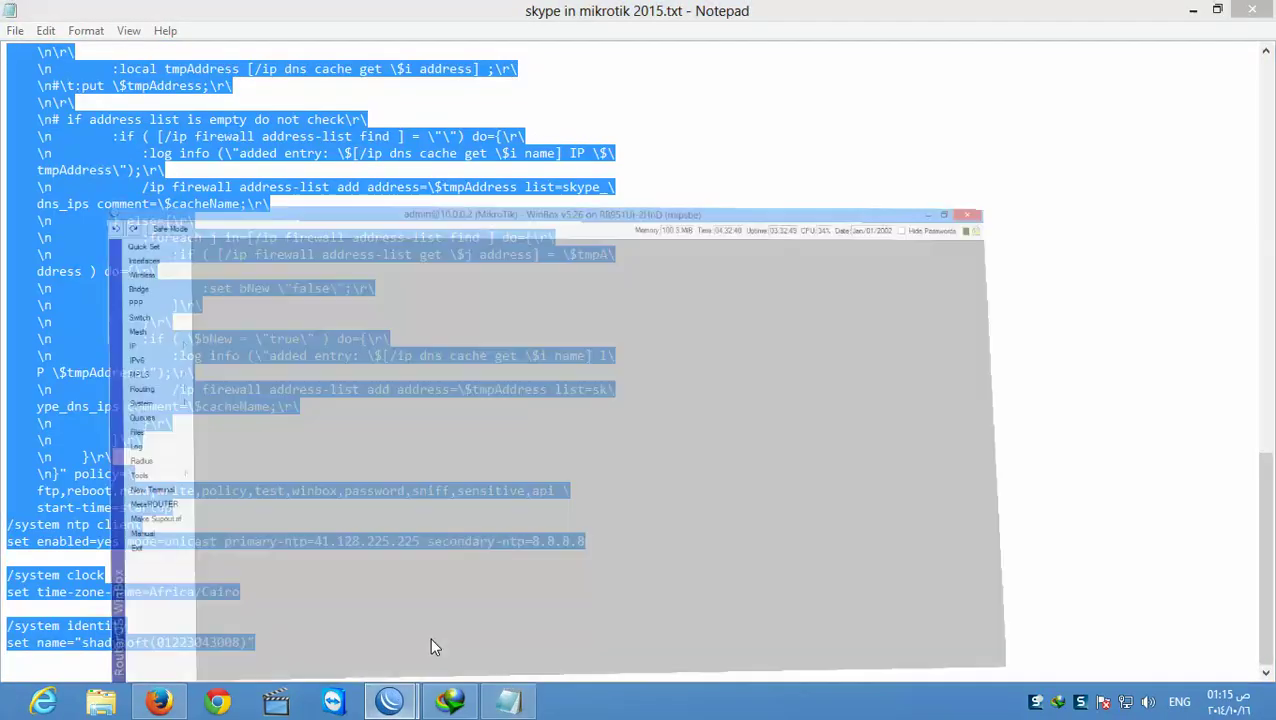
{"action": "left_click", "coordinate": [100, 413]}
{"action": "right_click", "coordinate": [545, 536]}
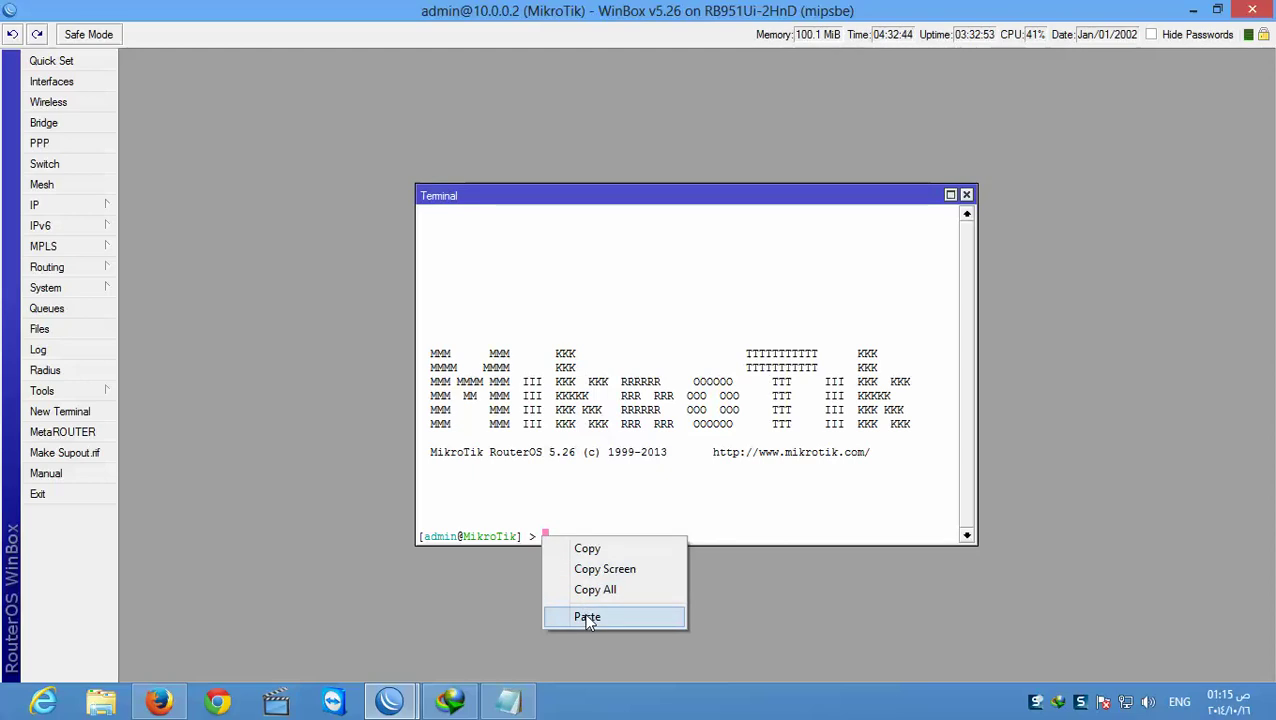
{"action": "left_click", "coordinate": [966, 195]}
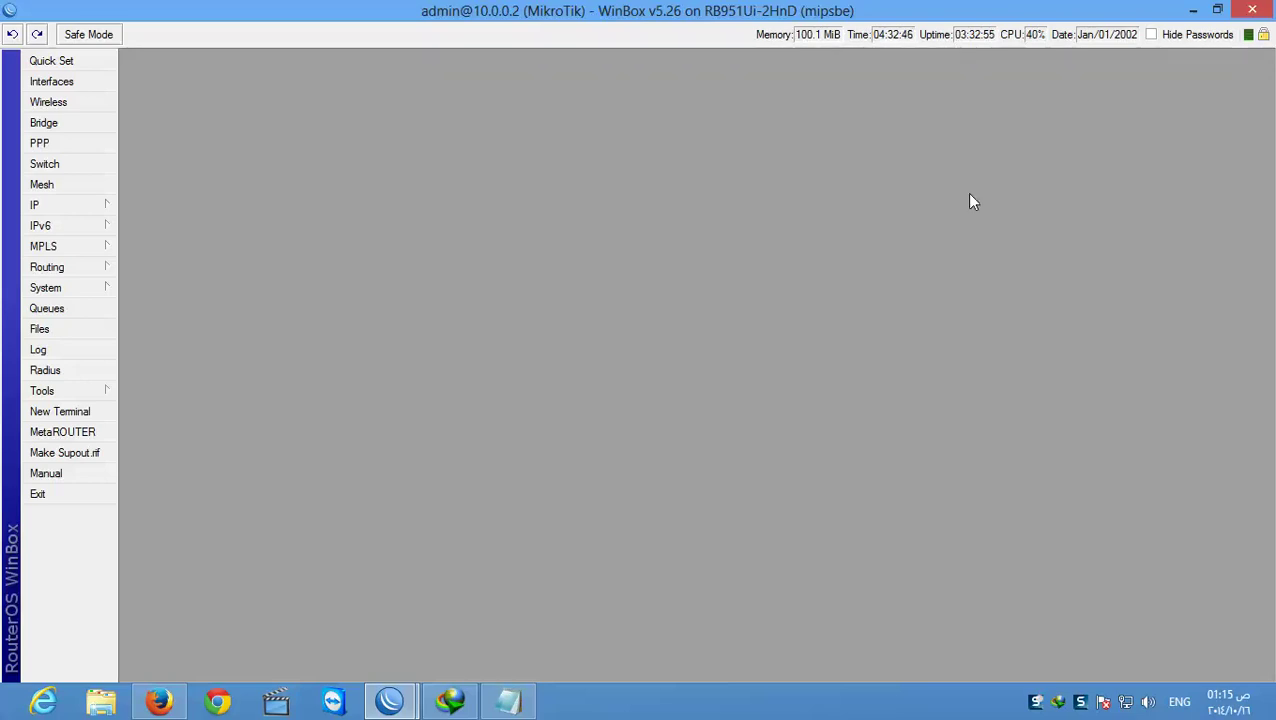
Open the firewall and view its mangle rules
{"action": "left_click", "coordinate": [44, 207]}
{"action": "left_click", "coordinate": [143, 350]}
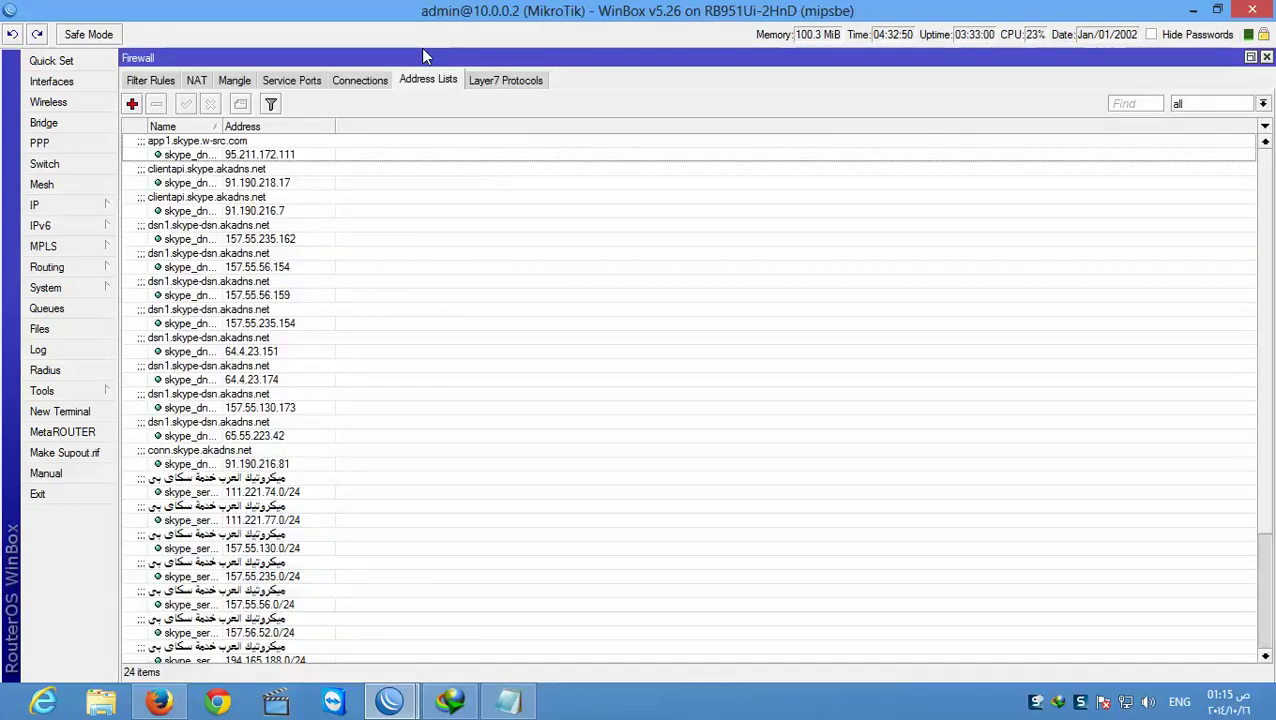
{"action": "left_click", "coordinate": [238, 85]}
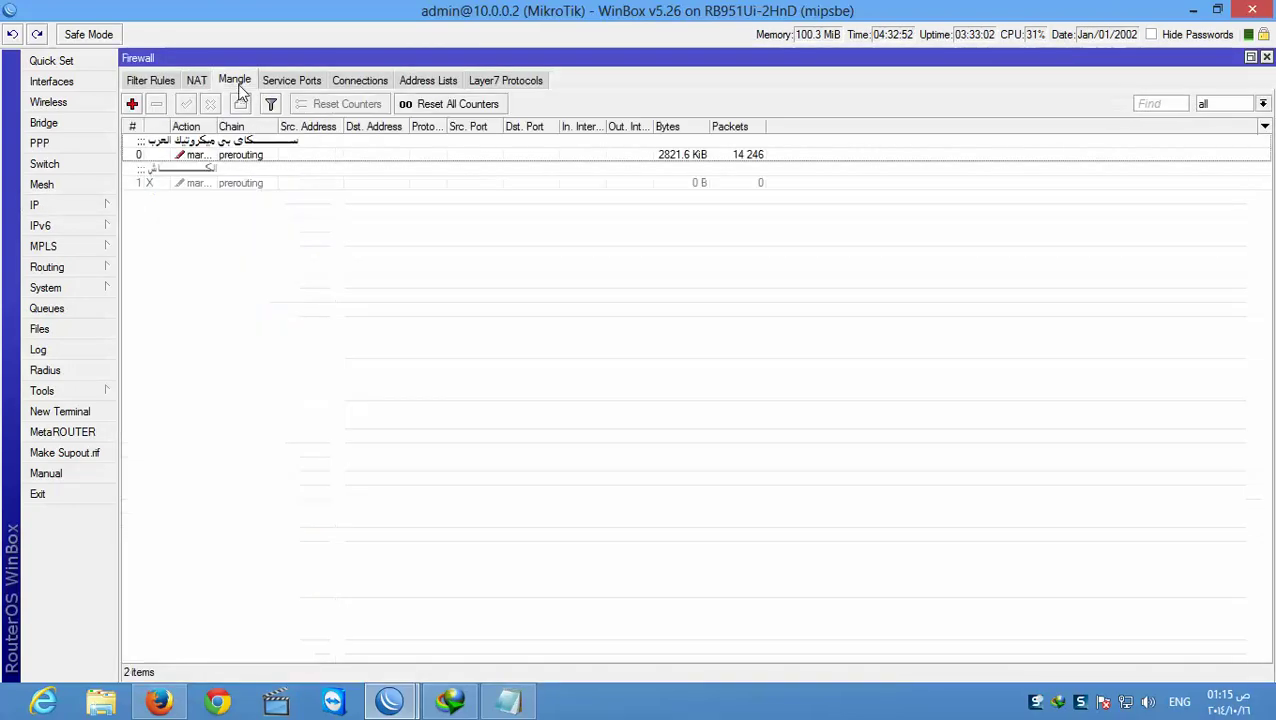
{"action": "left_click", "coordinate": [70, 215]}
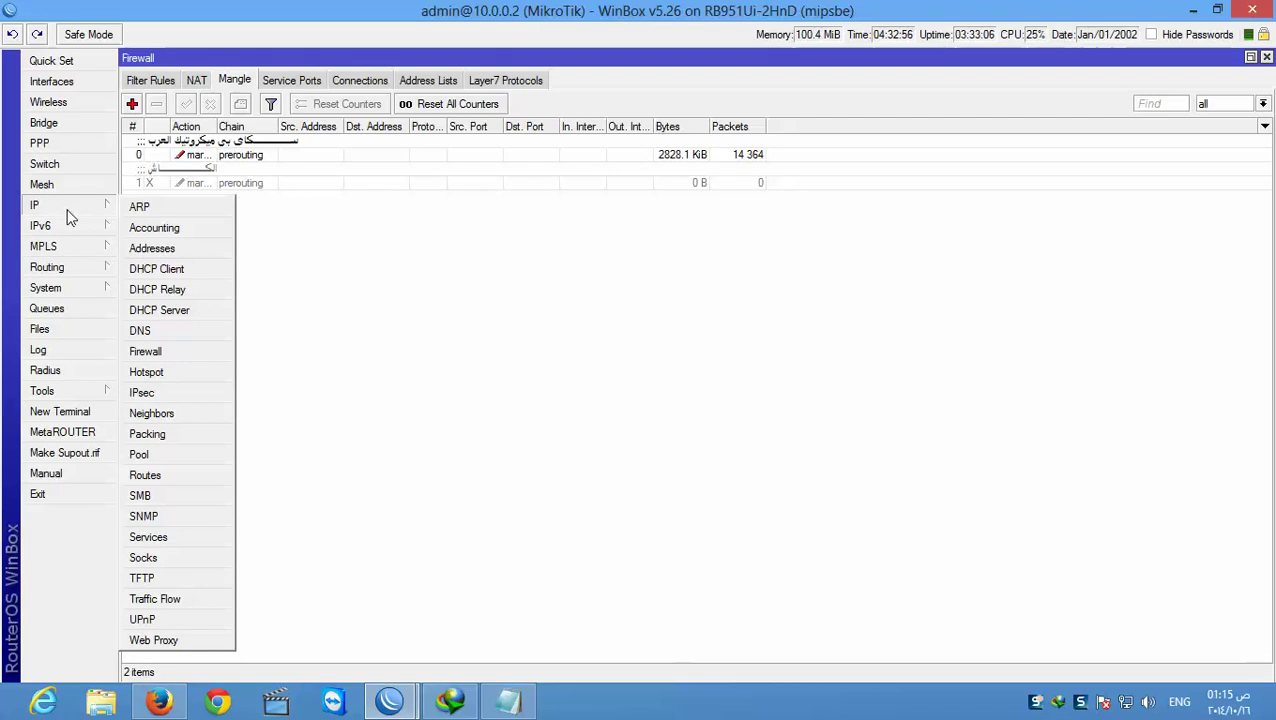
Open the queue tree, check the general settings of the existing Skype queue and close its dialog
{"action": "left_click", "coordinate": [52, 309]}
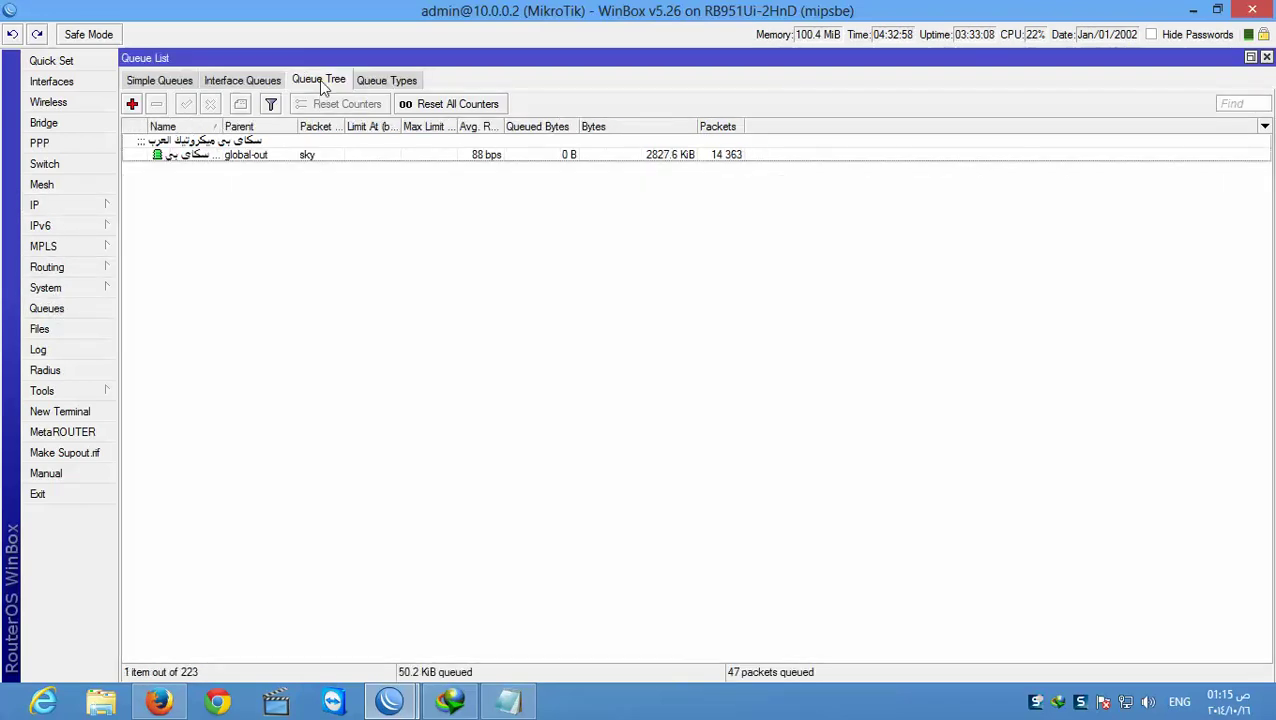
{"action": "double_click", "coordinate": [228, 155]}
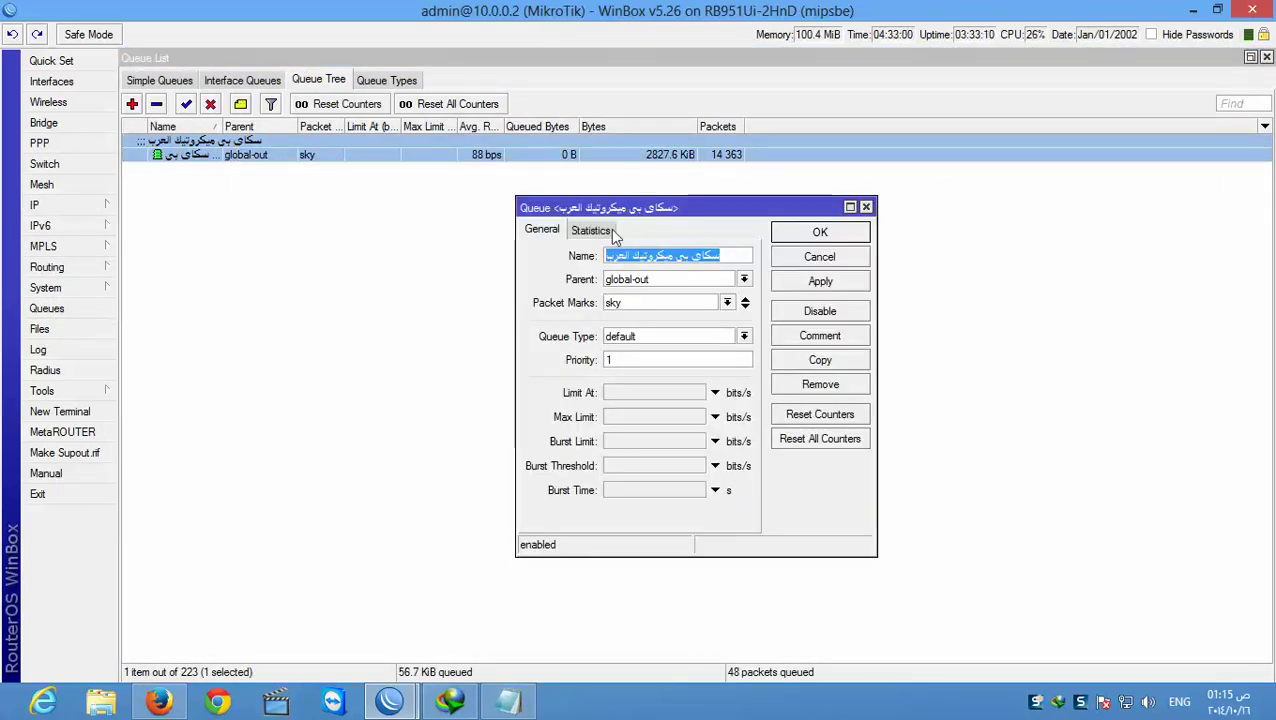
{"action": "left_click", "coordinate": [867, 208]}
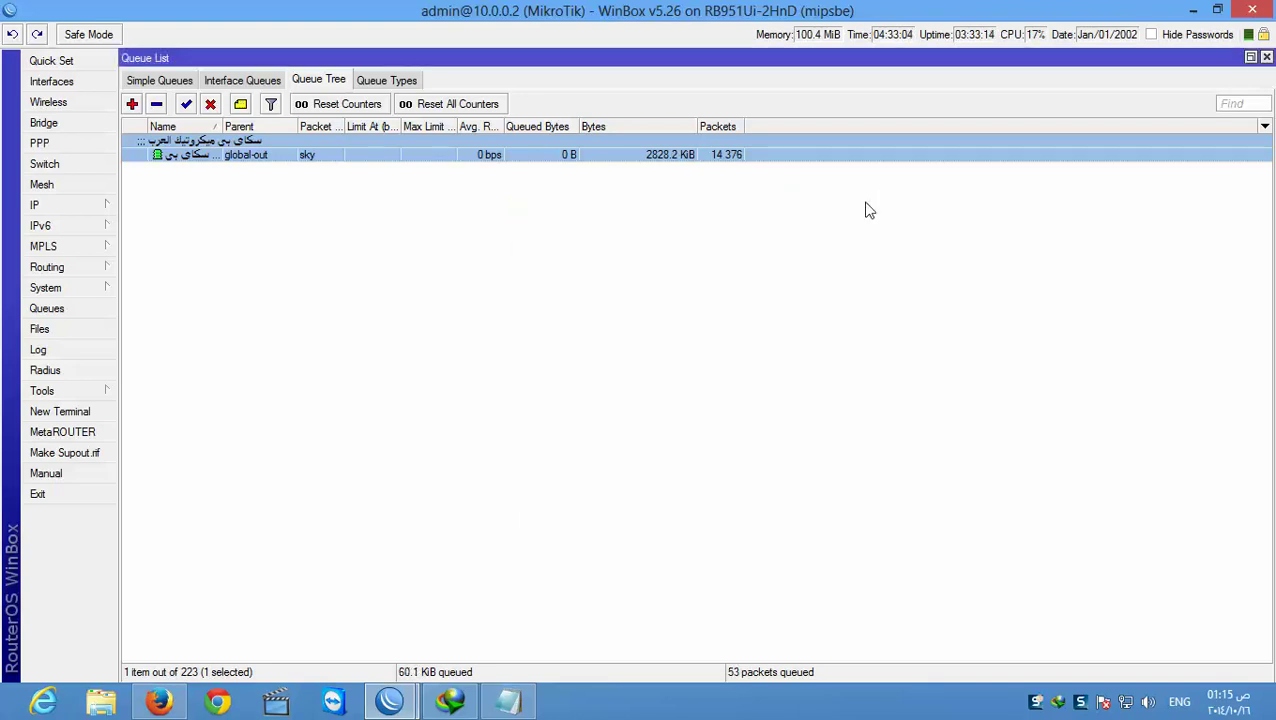
Fill out a new tree queue named sky with parent global-out, packet mark sky, default queue type and priority 1, and discard it
{"action": "left_click", "coordinate": [132, 105]}
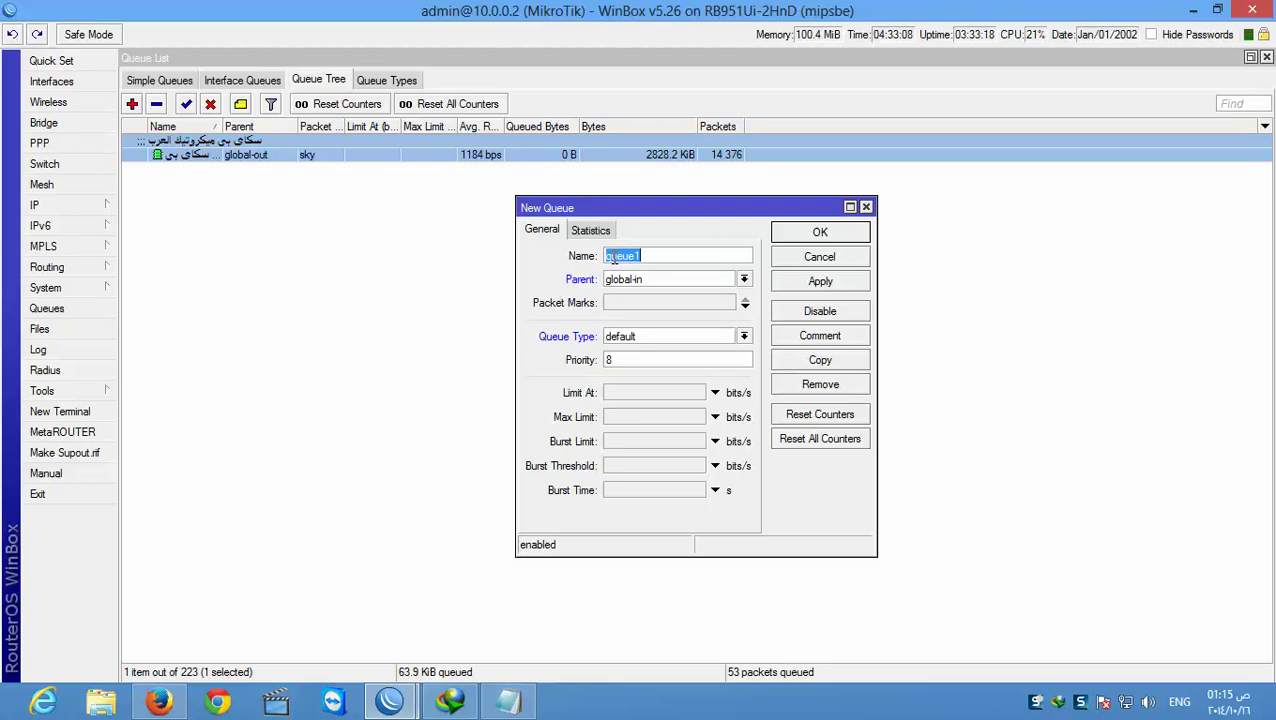
{"action": "type", "text": "sky"}
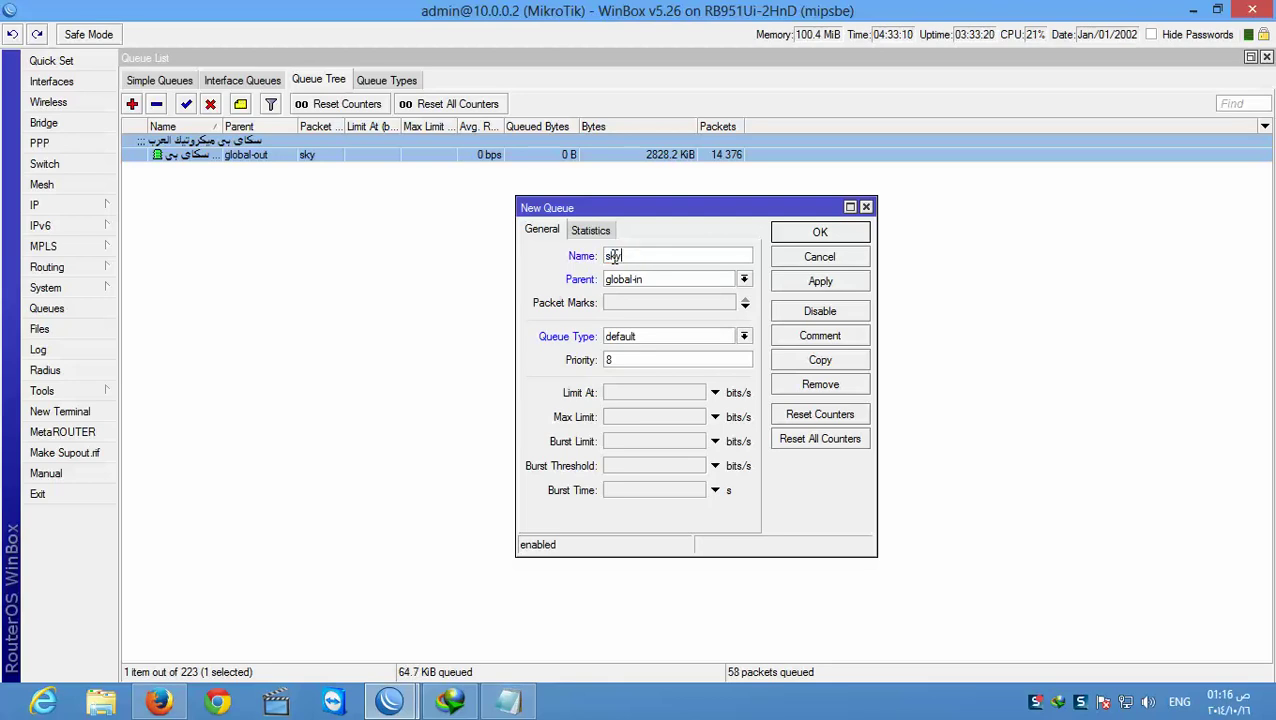
{"action": "left_click", "coordinate": [748, 283]}
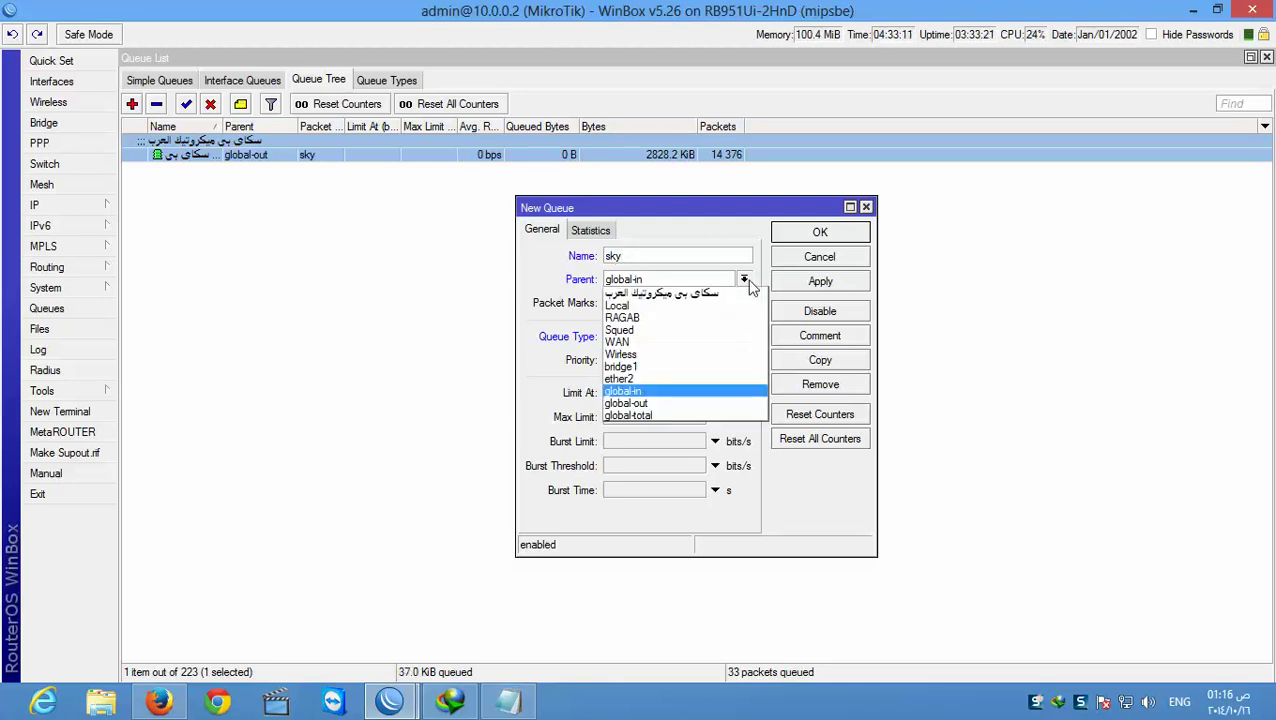
{"action": "left_click", "coordinate": [650, 404]}
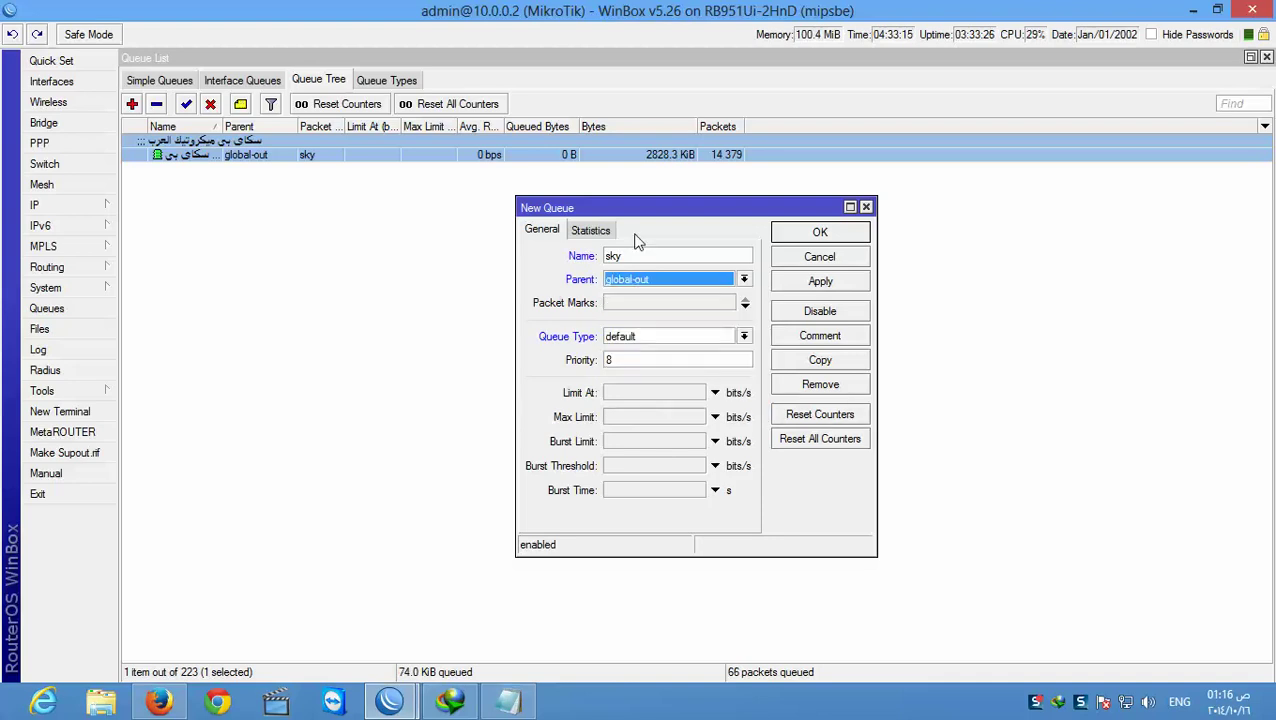
{"action": "left_click", "coordinate": [727, 303]}
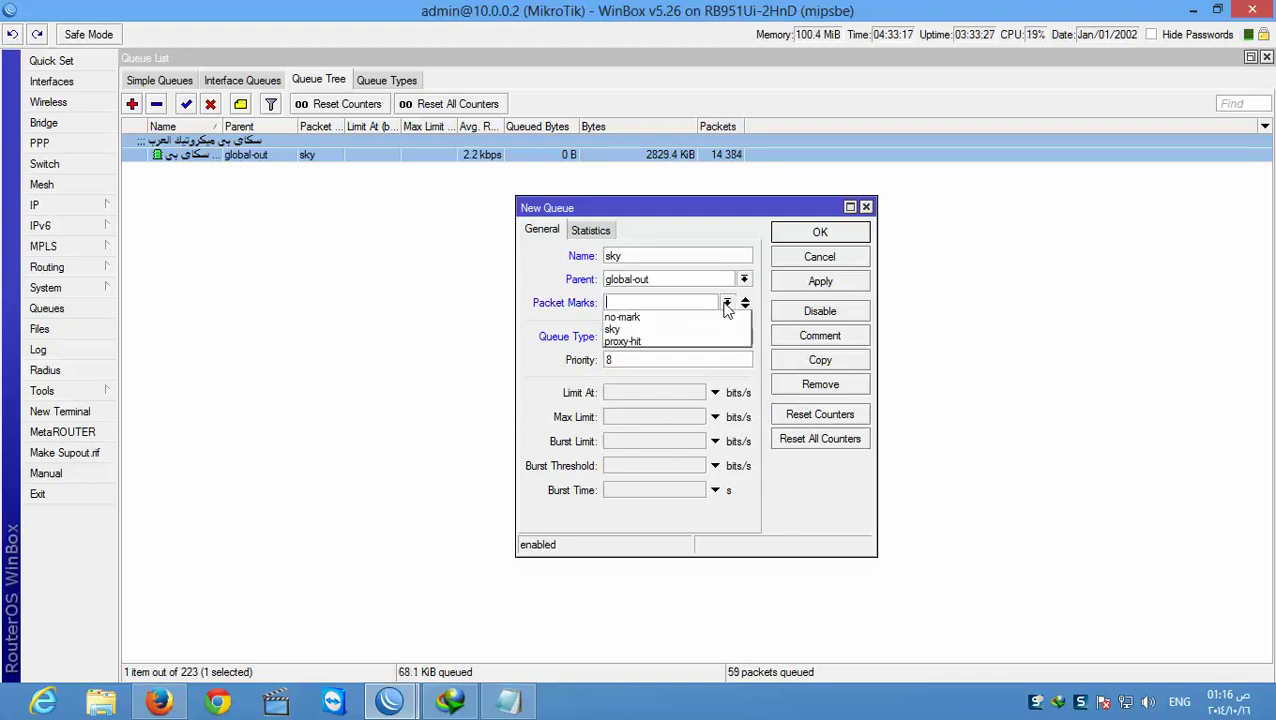
{"action": "left_click", "coordinate": [650, 329]}
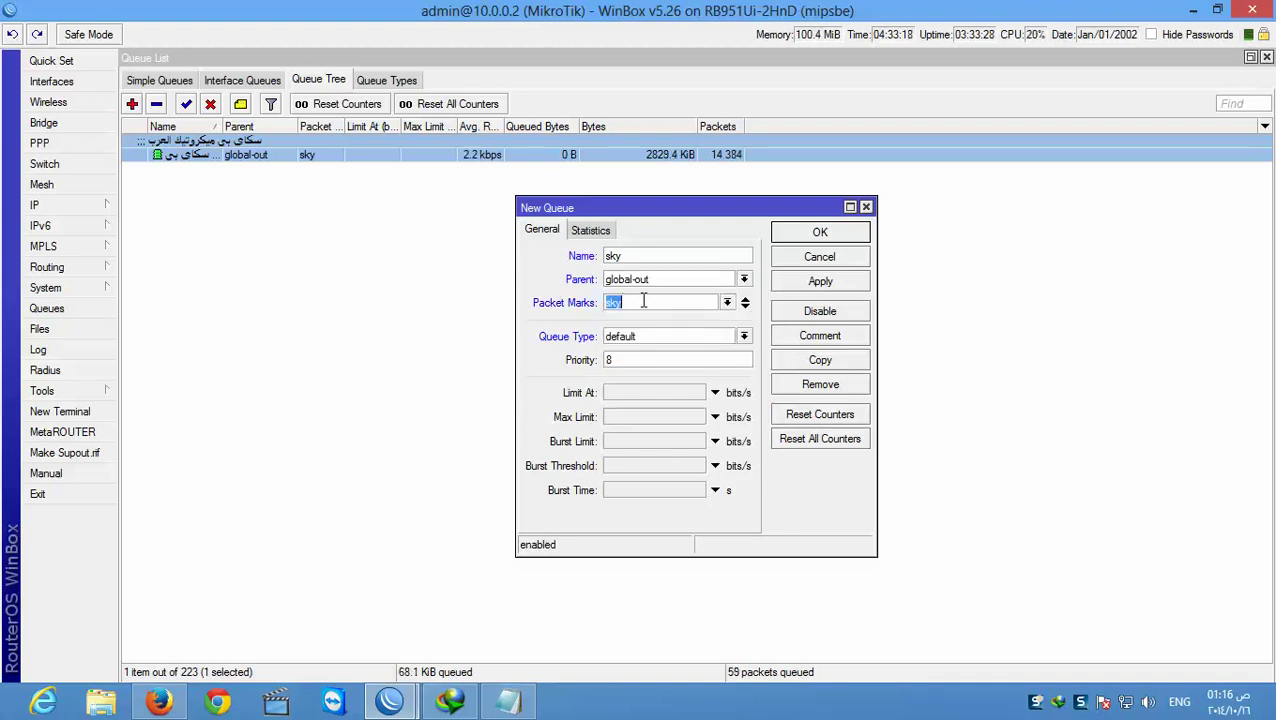
{"action": "left_click", "coordinate": [744, 337]}
{"action": "left_click", "coordinate": [744, 336]}
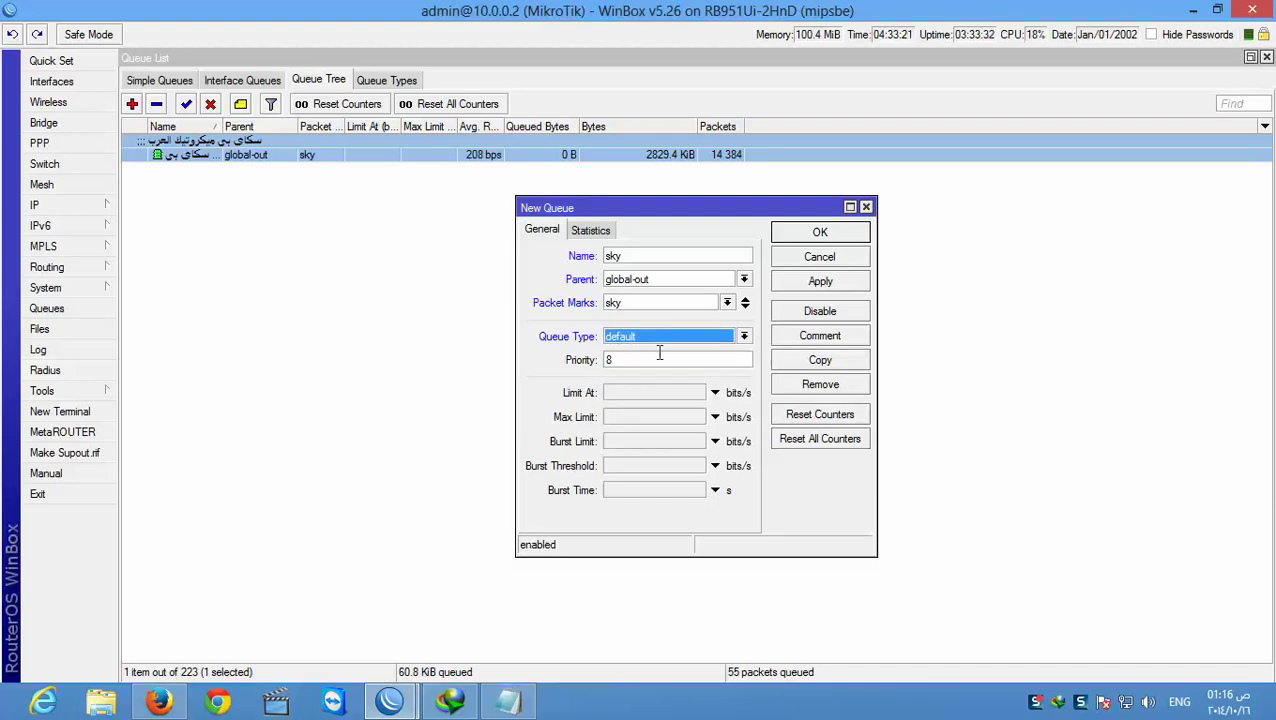
{"action": "key", "text": "Tab"}
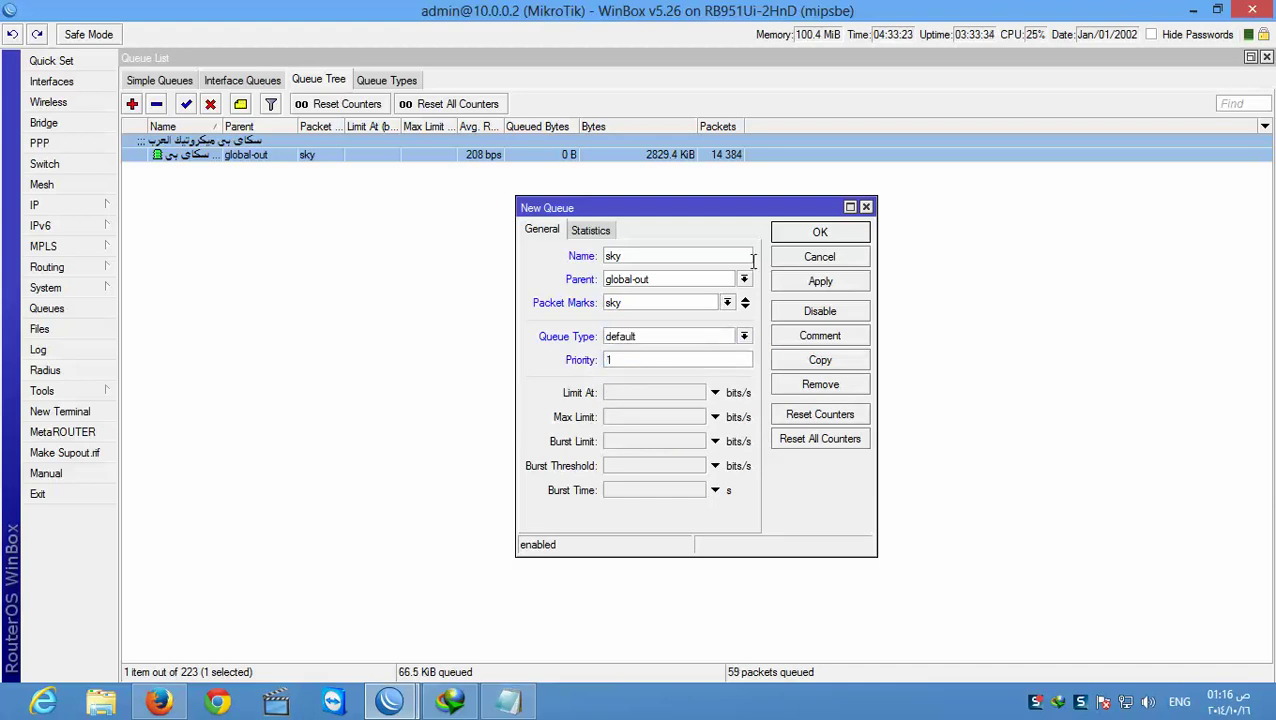
{"action": "left_click", "coordinate": [866, 207]}
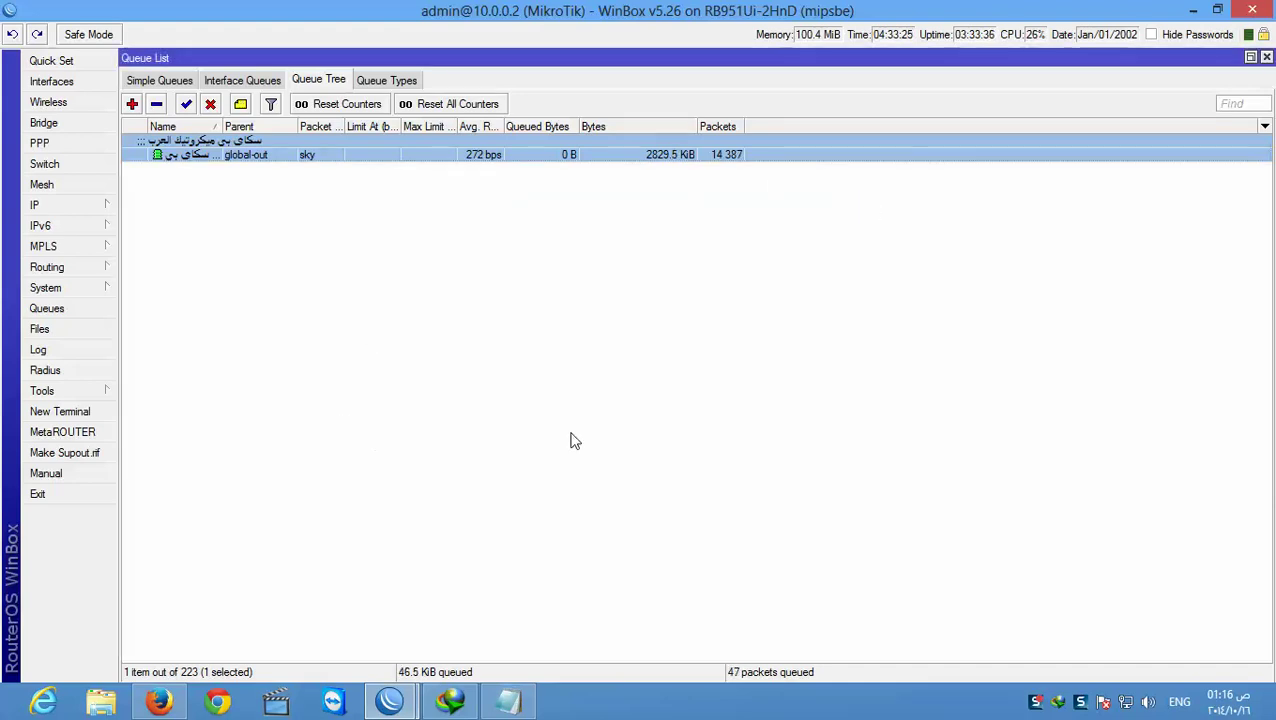
Open the statistics of the existing Skype queue and move its dialog aside to keep the traffic rate in view
{"action": "double_click", "coordinate": [479, 160]}
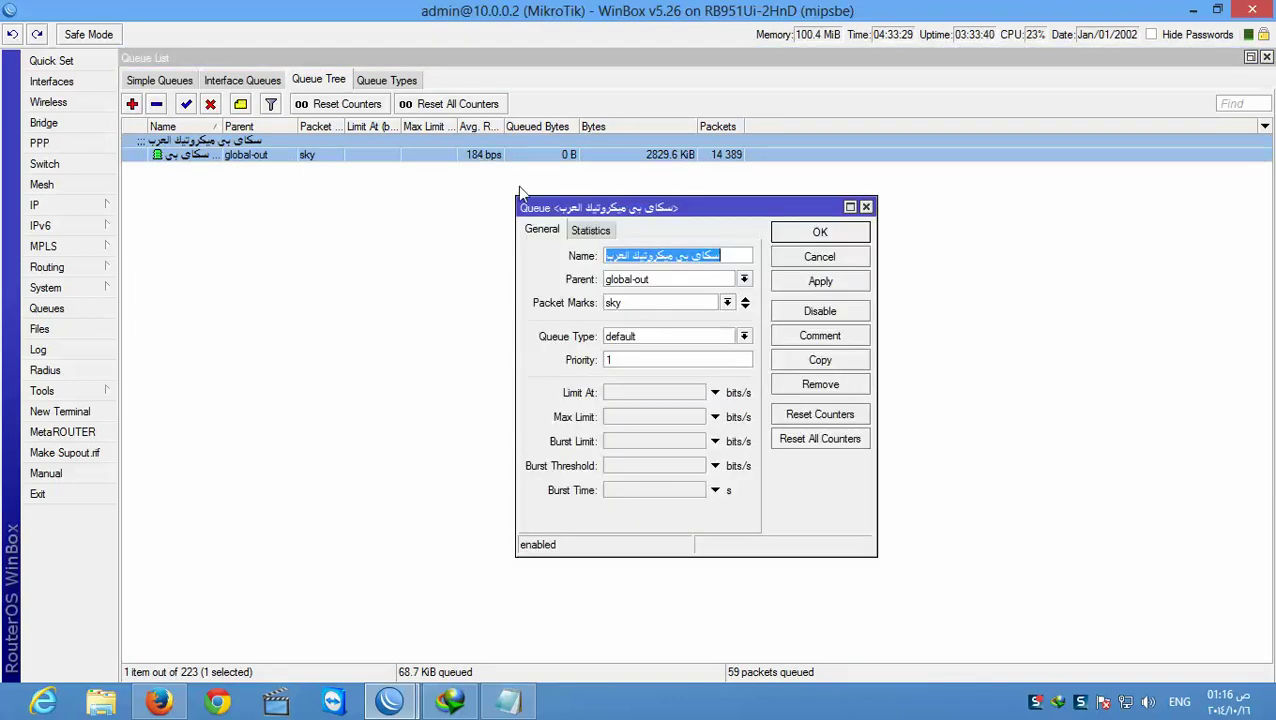
{"action": "left_click", "coordinate": [589, 229]}
{"action": "left_click_drag", "start_coordinate": [690, 216], "coordinate": [421, 240]}
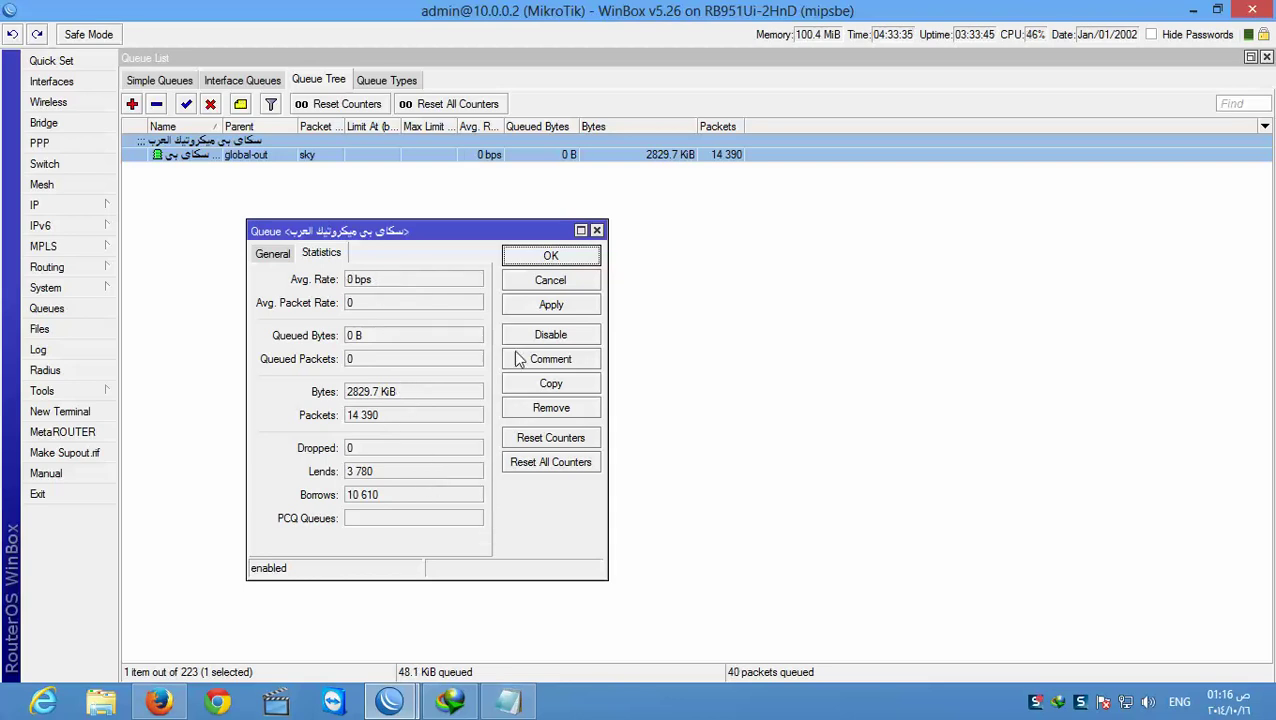
{"action": "left_click_drag", "start_coordinate": [379, 240], "coordinate": [270, 206]}
Launch the desktop version of Skype from the Windows Start screen
{"action": "left_click", "coordinate": [3, 714]}
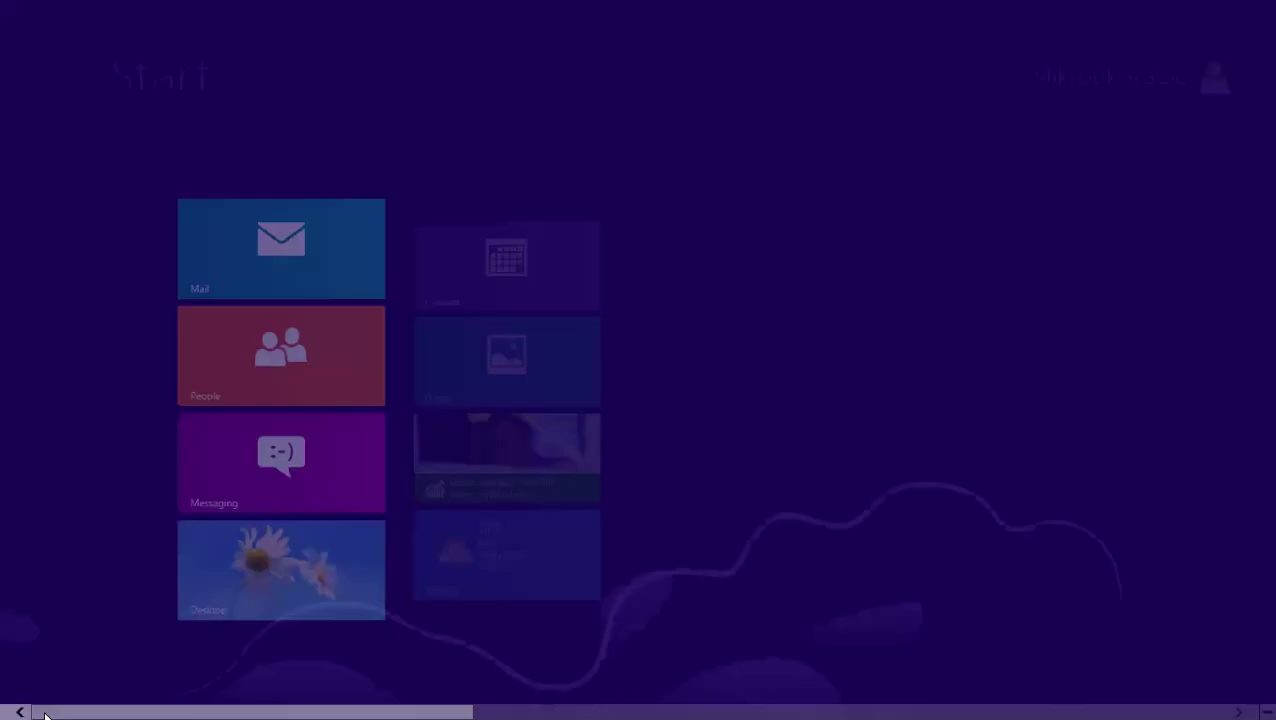
{"action": "scroll", "coordinate": [638, 400], "scroll_direction": "down", "scroll_amount": 5}
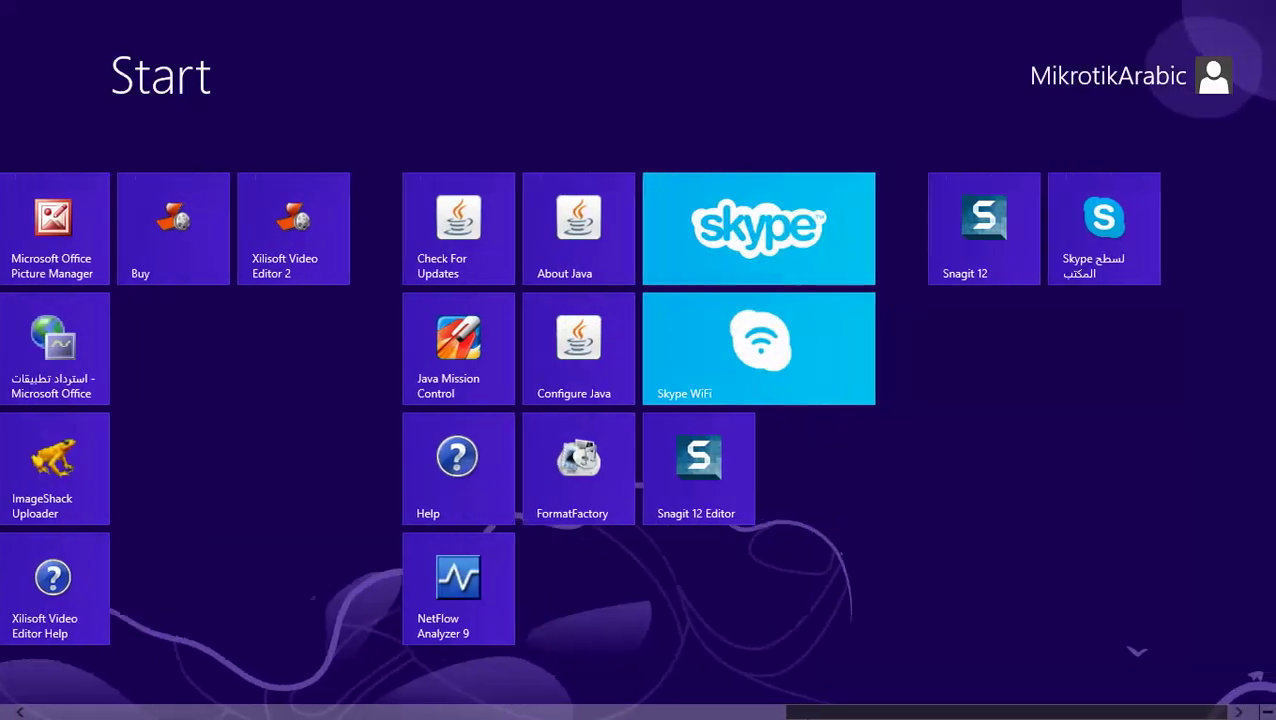
{"action": "left_click", "coordinate": [1091, 268]}
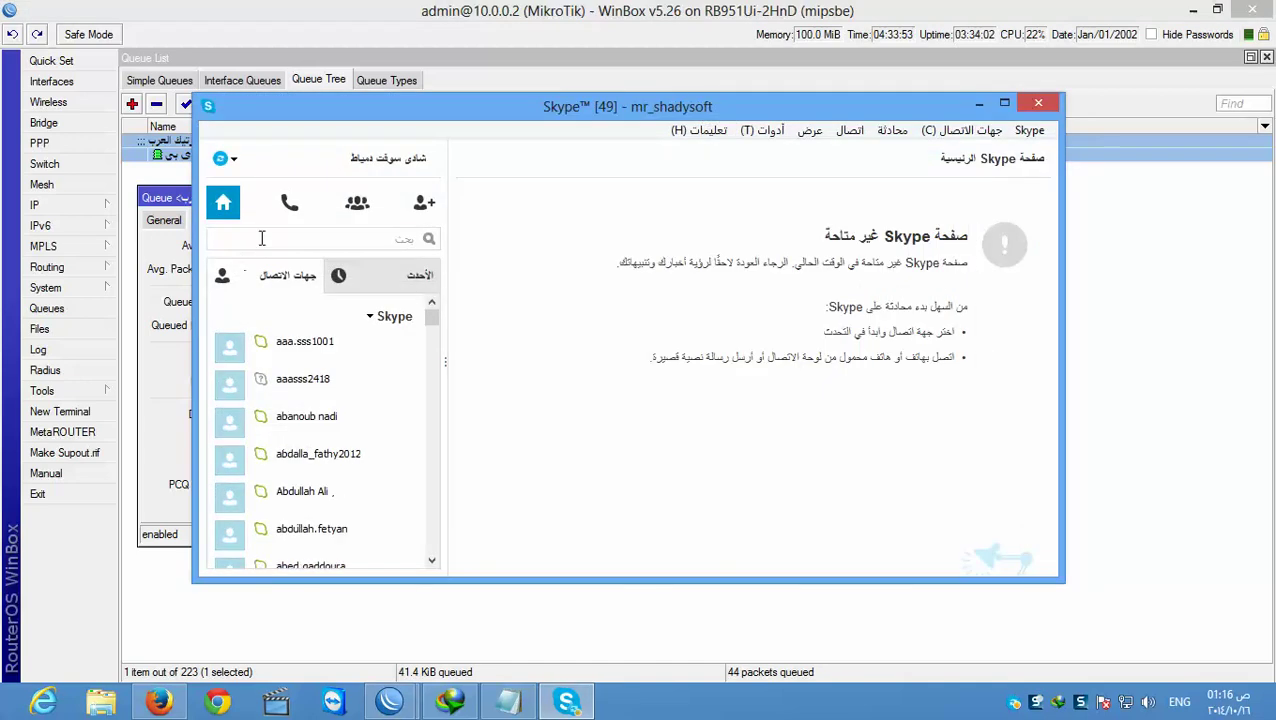
Move the Skype window clear of the queue statistics to watch the average rate, and close both windows
{"action": "left_click_drag", "start_coordinate": [193, 240], "coordinate": [475, 230]}
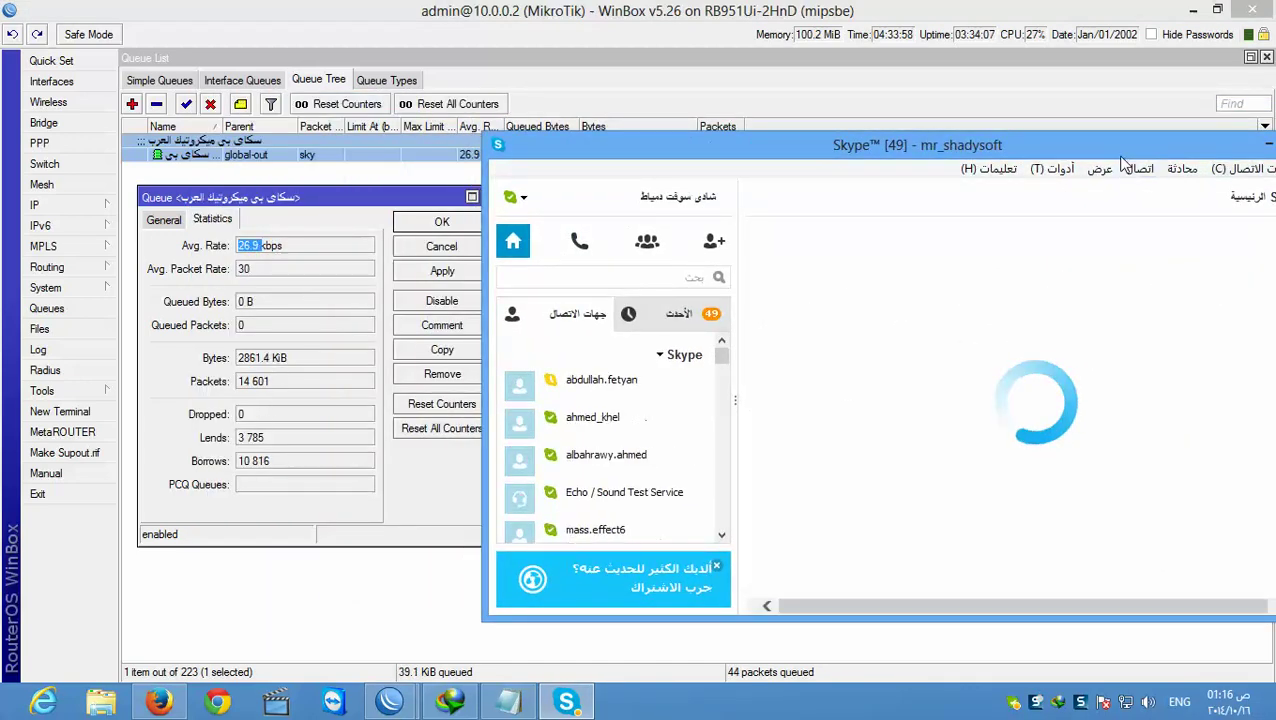
{"action": "left_click_drag", "start_coordinate": [1122, 163], "coordinate": [1054, 333]}
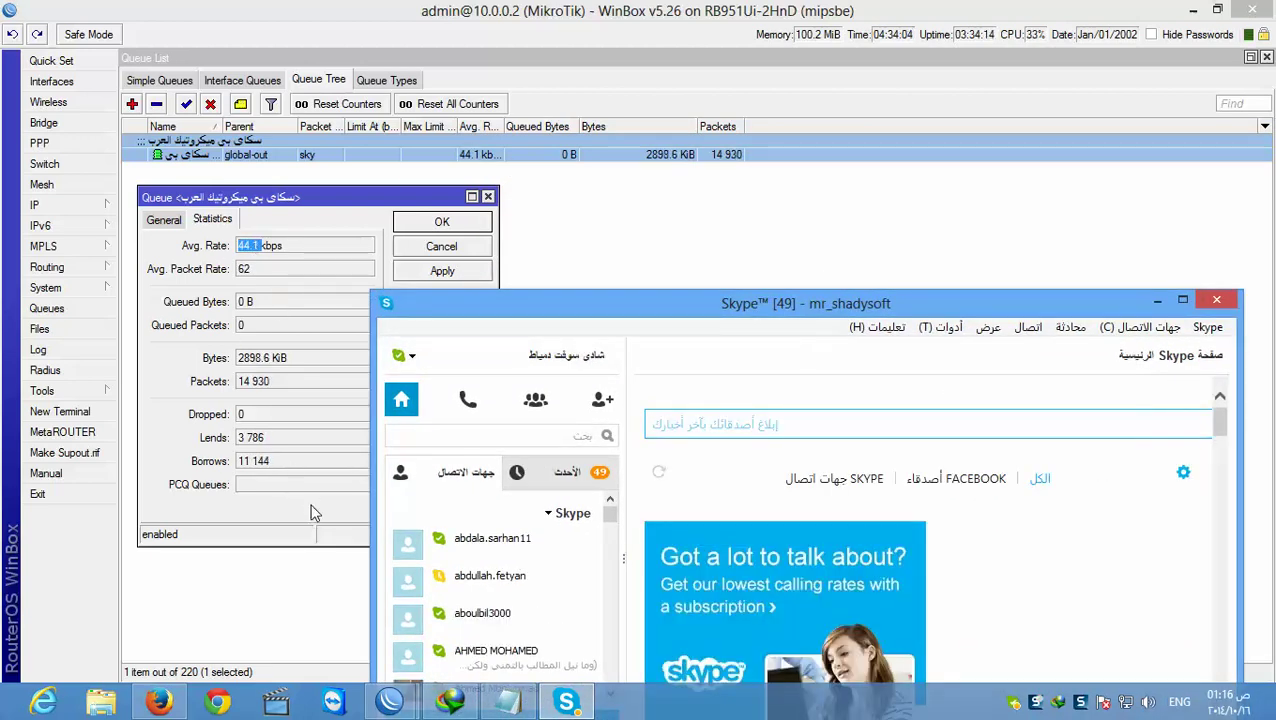
{"action": "left_click", "coordinate": [1218, 301]}
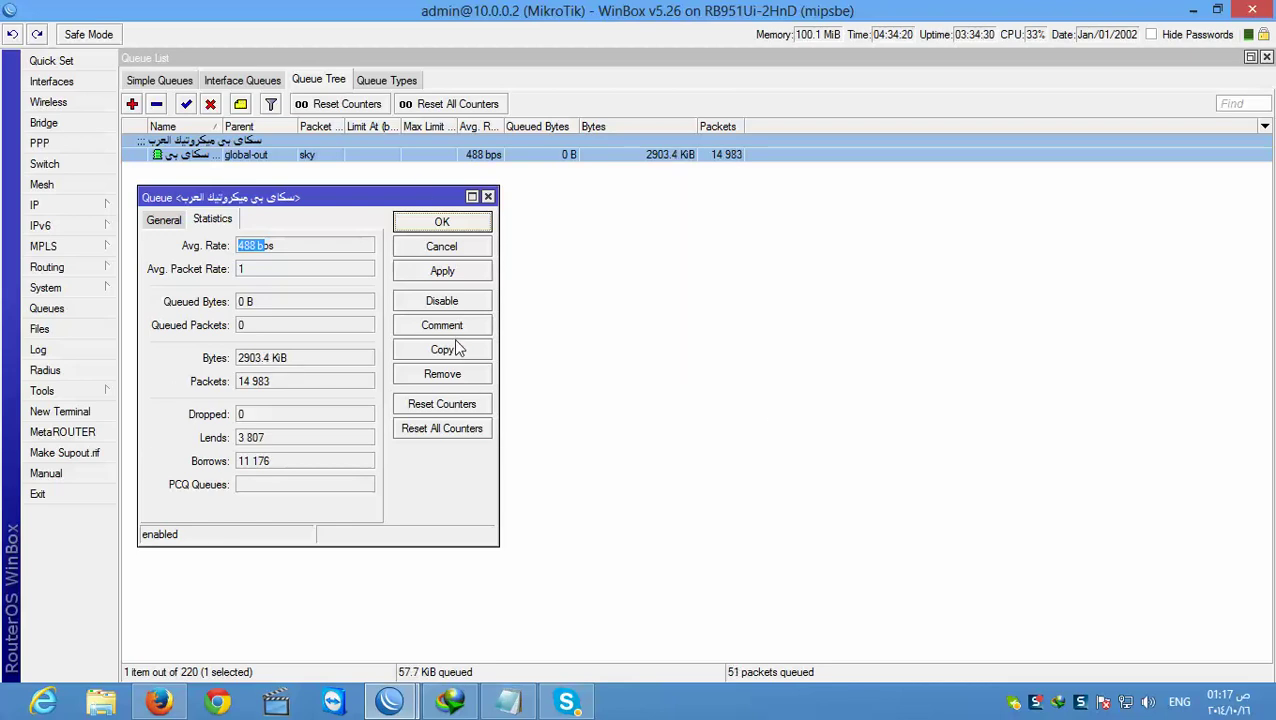
{"action": "left_click", "coordinate": [488, 198]}
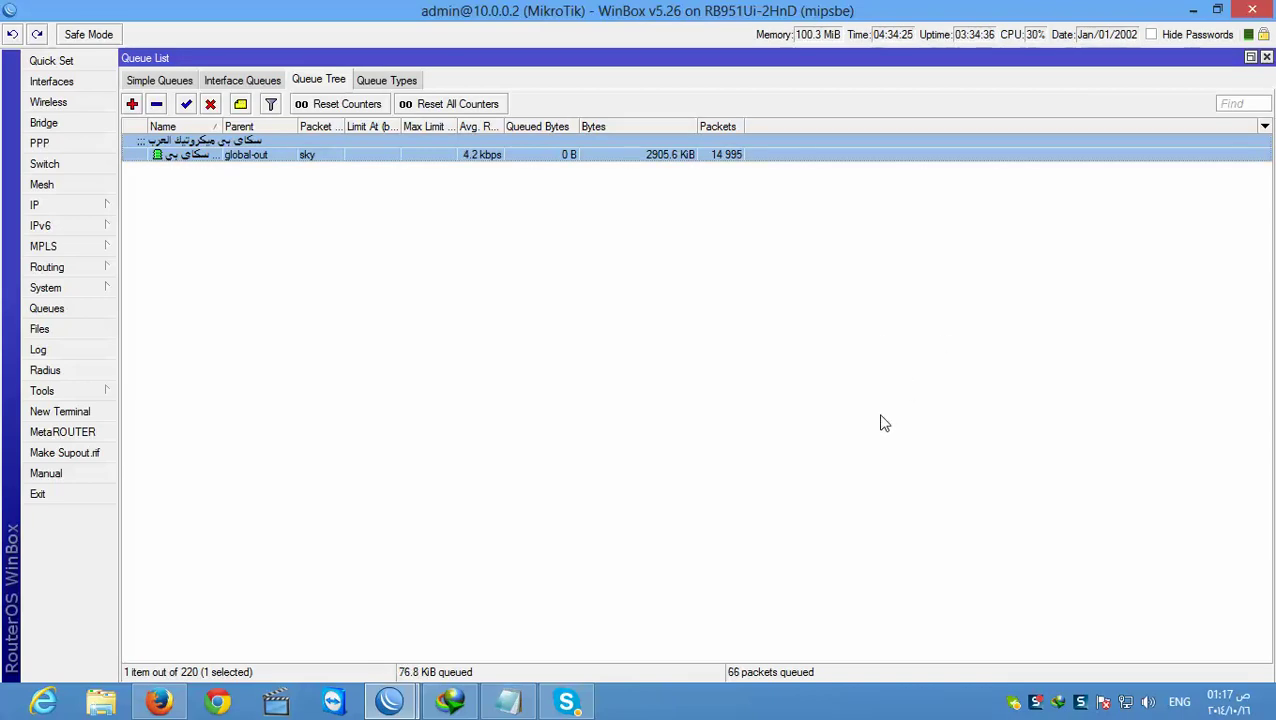
Switch to Firefox and look through the home page of mikrotikarabic.blogspot.com
{"action": "left_click", "coordinate": [168, 703]}
{"action": "left_click", "coordinate": [957, 46]}
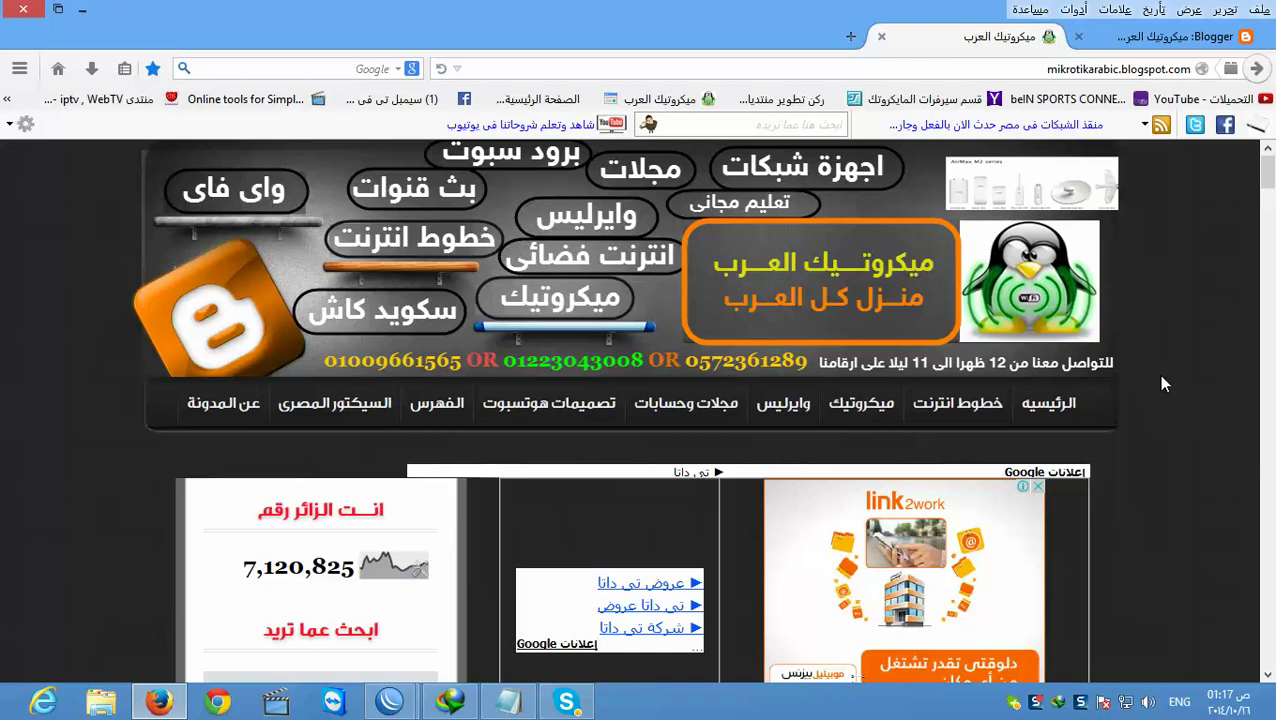
{"action": "scroll", "coordinate": [1162, 380], "scroll_direction": "down", "scroll_amount": 4}
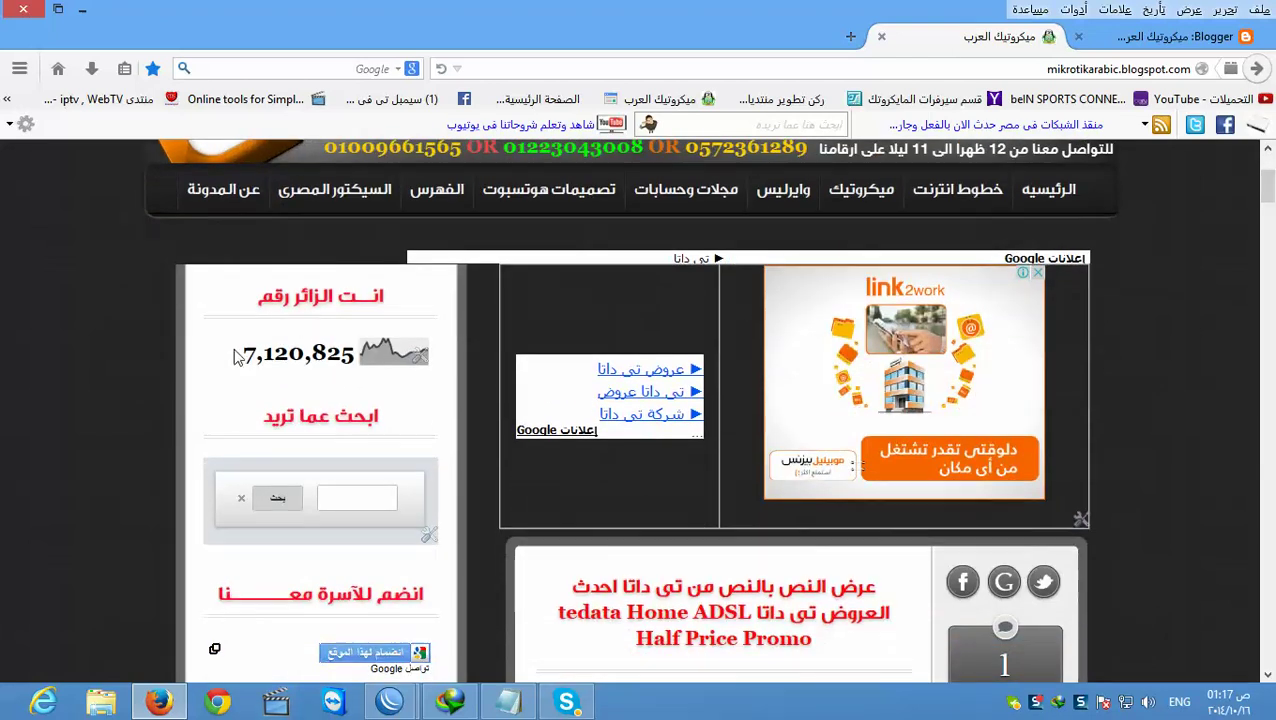